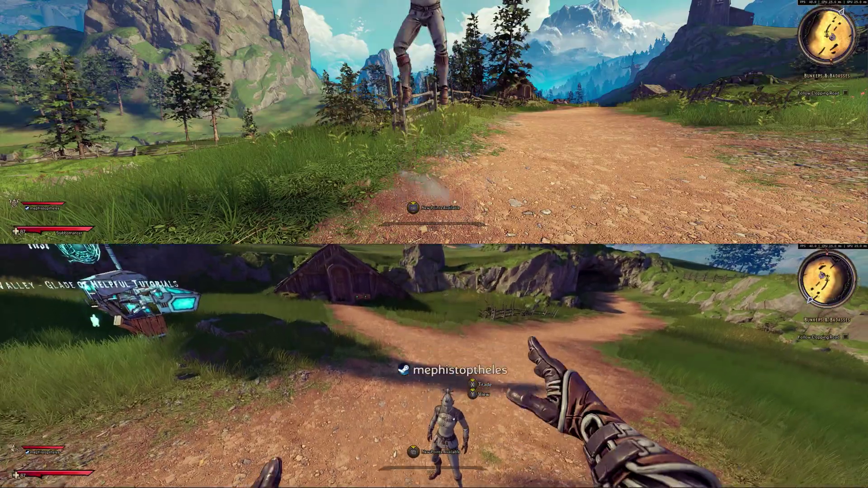
key(space)
key(space)
key(space)
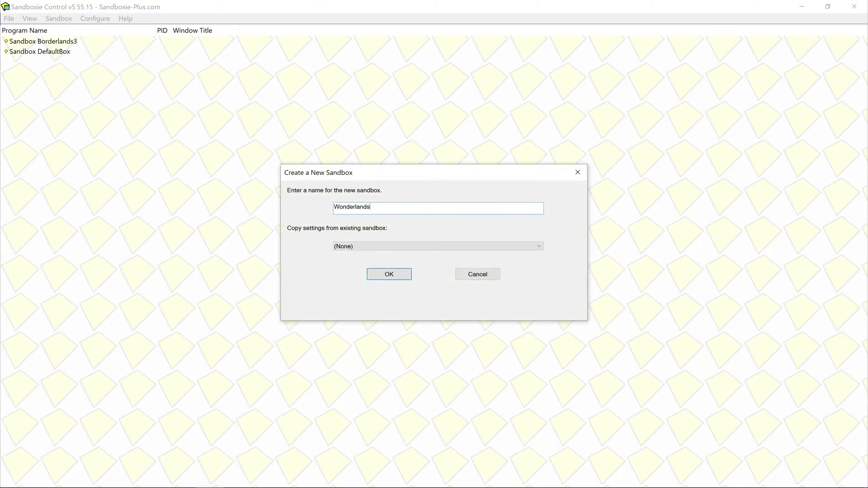
Create a new sandbox named Wonderlands without copying existing settings, and open its sandbox settings
click(371, 273)
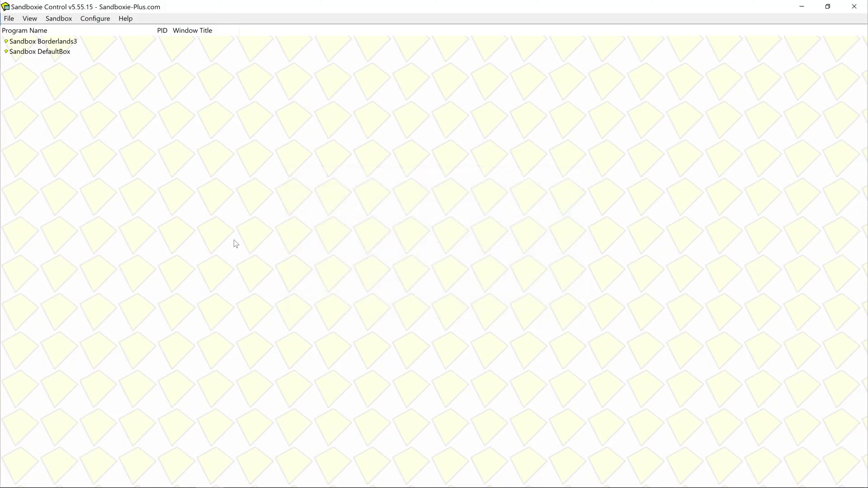
click(48, 63)
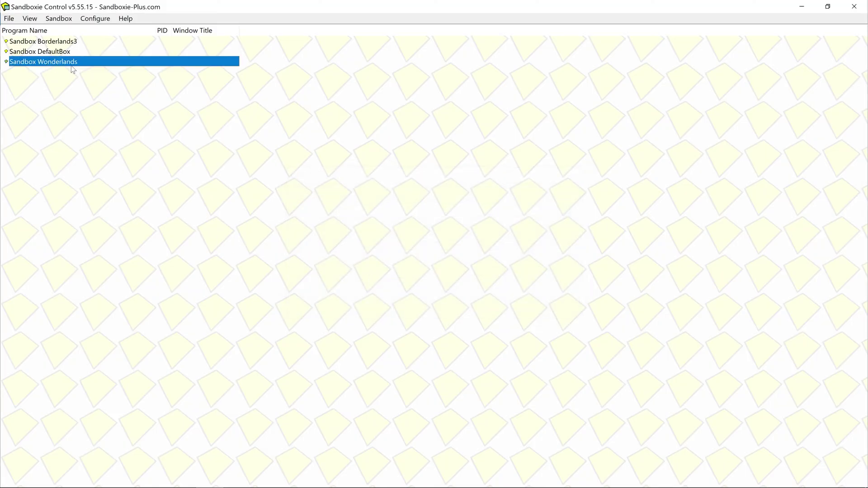
right_click(71, 66)
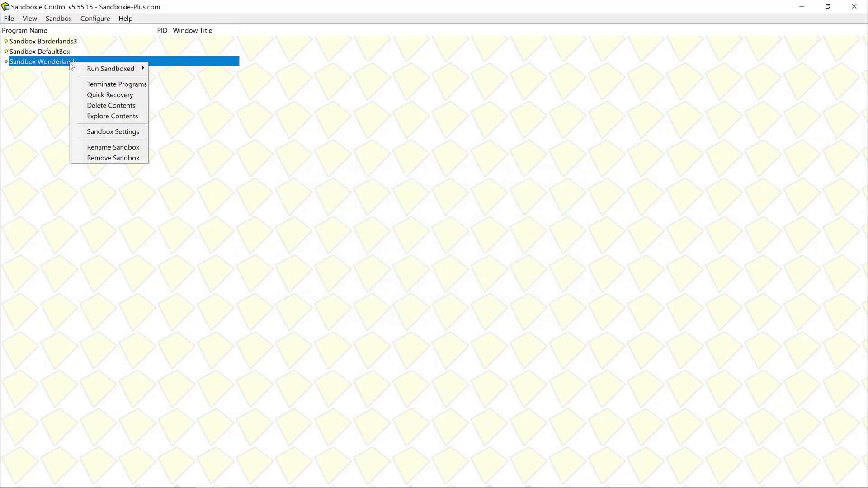
click(109, 132)
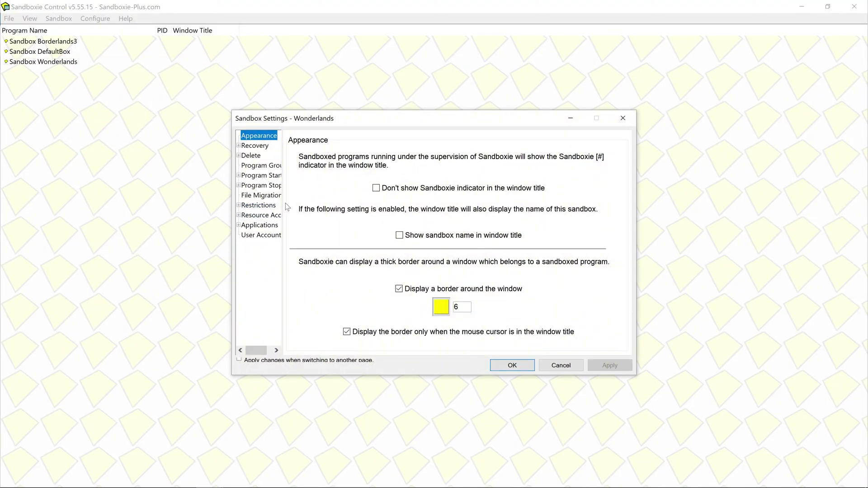
Show the Full Access list under File Access in the Resource Access settings of the Wonderlands sandbox
click(261, 216)
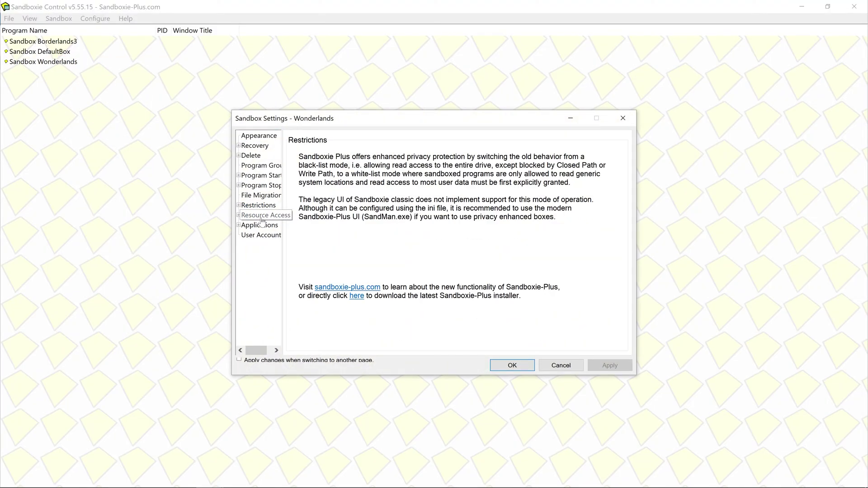
click(239, 216)
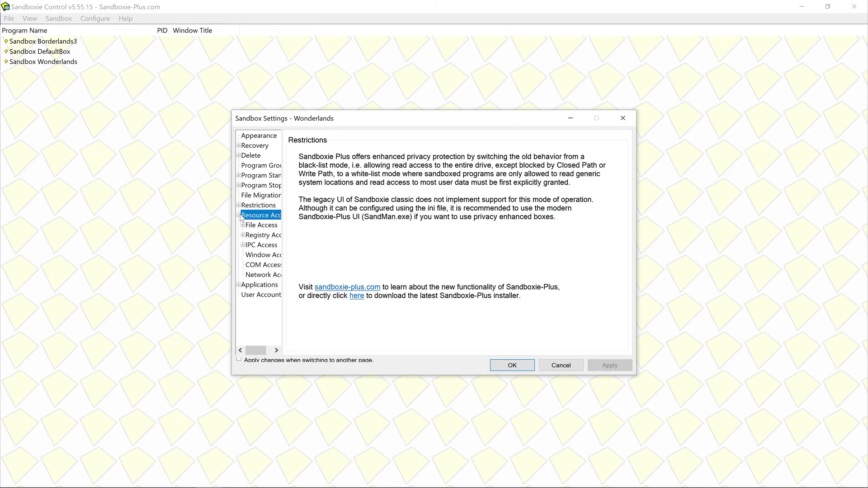
double_click(256, 225)
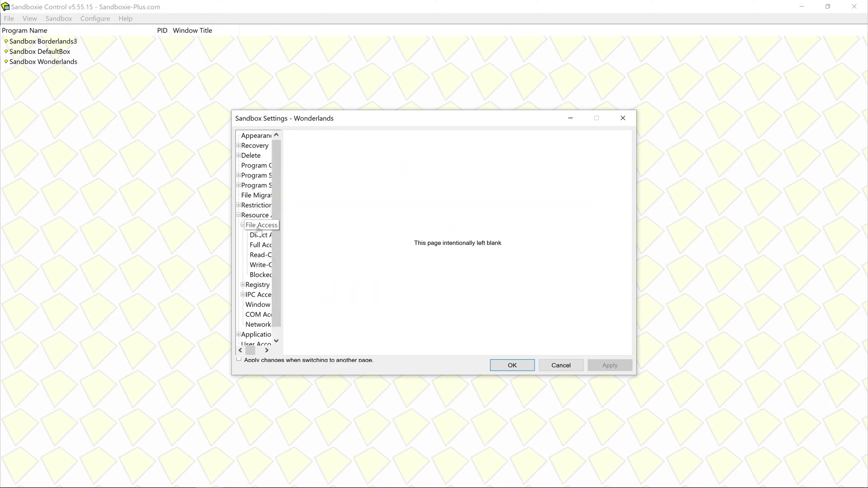
click(264, 246)
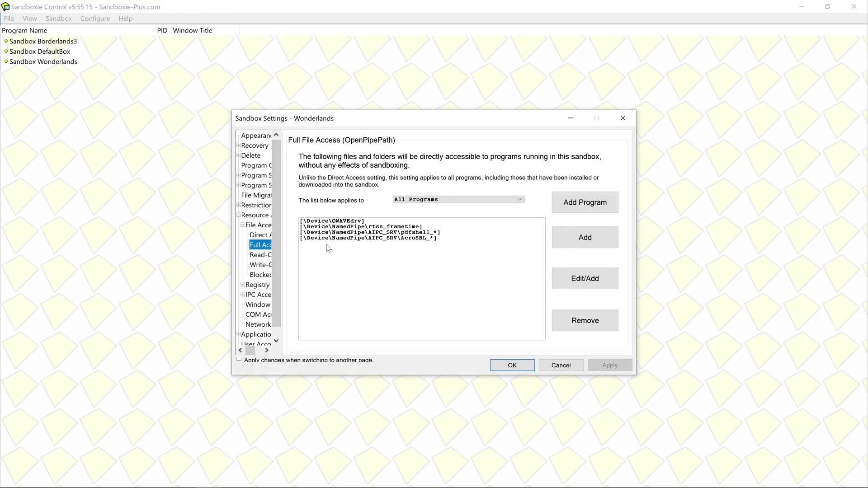
Add Local Disk (C:) to the full file access list for all programs, and save the sandbox settings
click(589, 241)
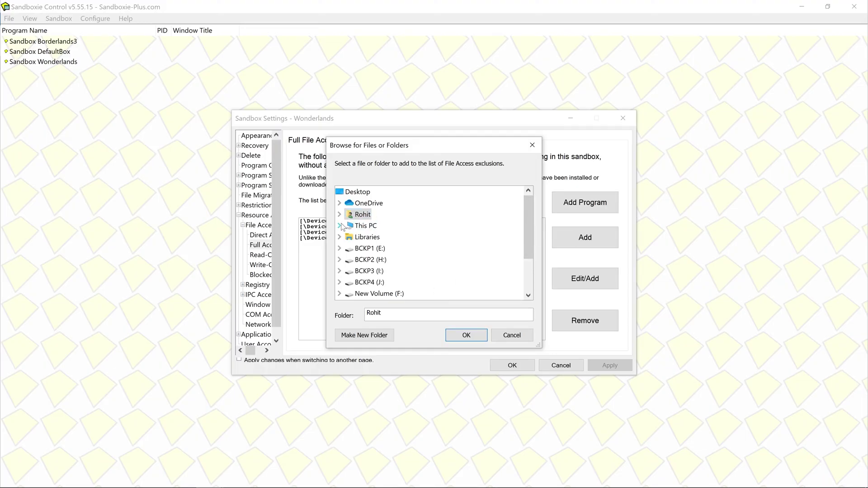
double_click(378, 226)
scroll(378, 228, down, 2)
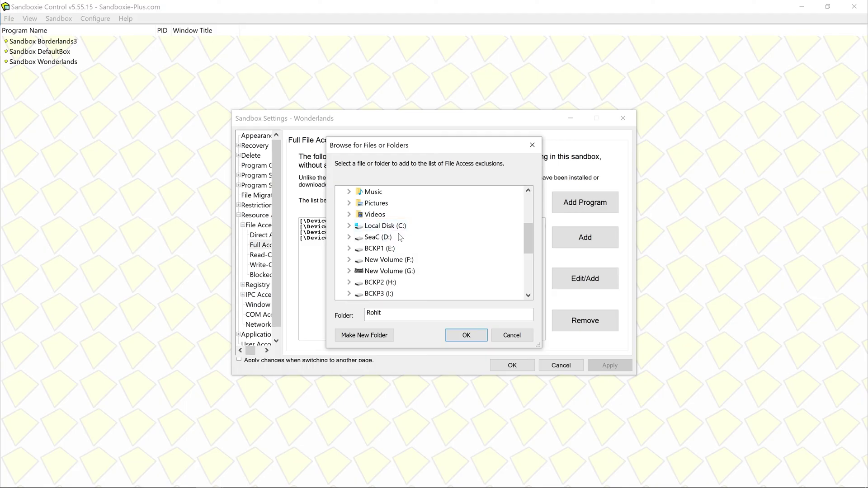
double_click(384, 226)
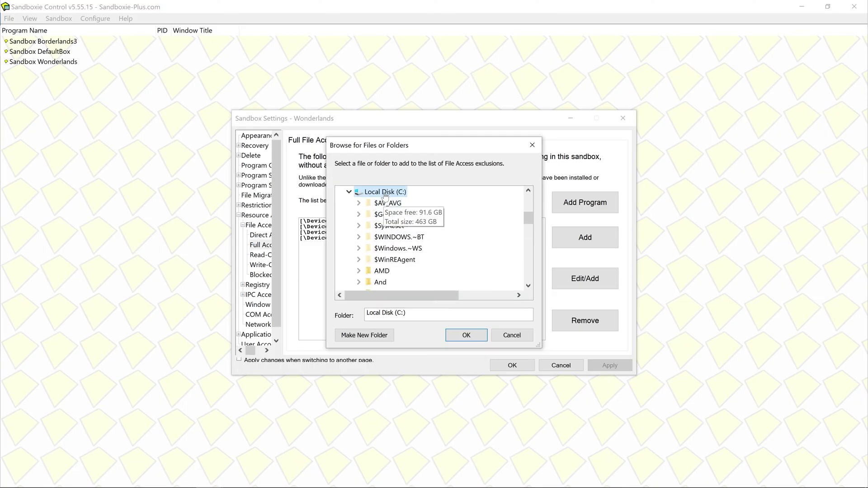
click(466, 335)
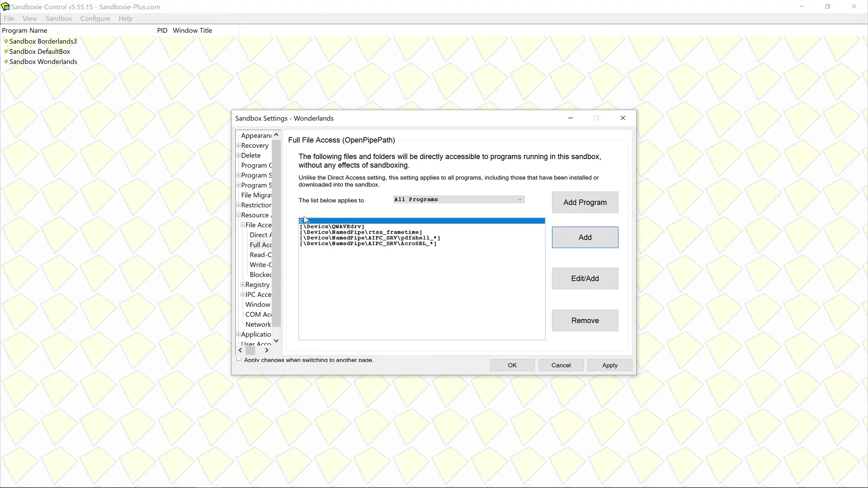
click(600, 365)
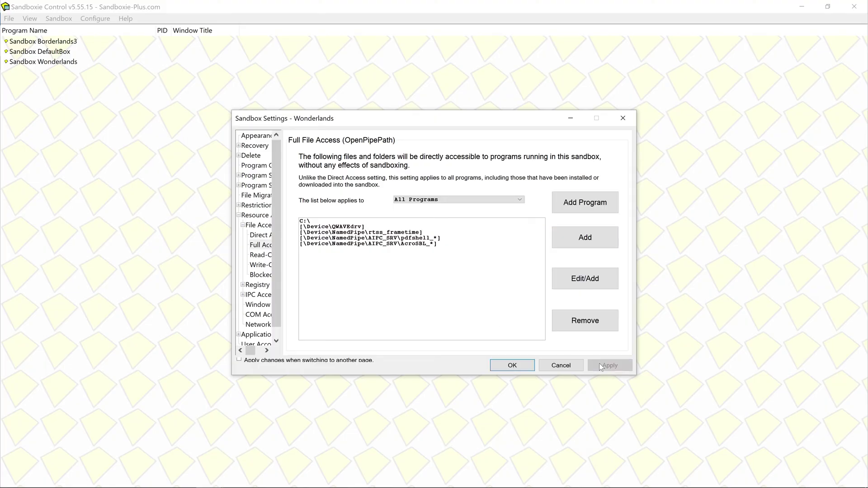
click(516, 365)
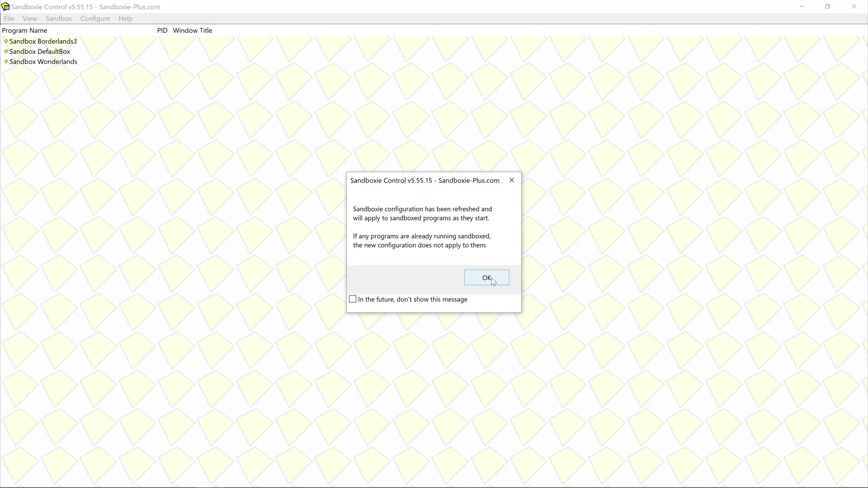
click(486, 277)
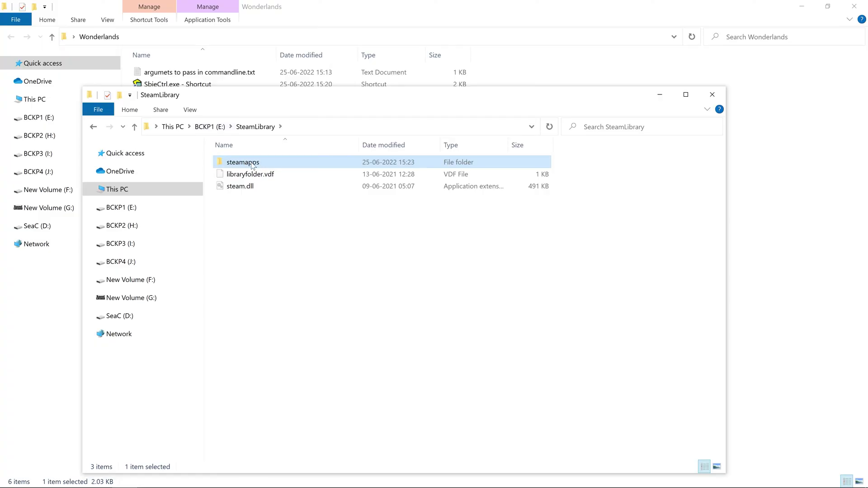
Browse from steamapps to the Win64 folder in common\Tiny Tina's Wonderlands\OakGame\Binaries
double_click(253, 166)
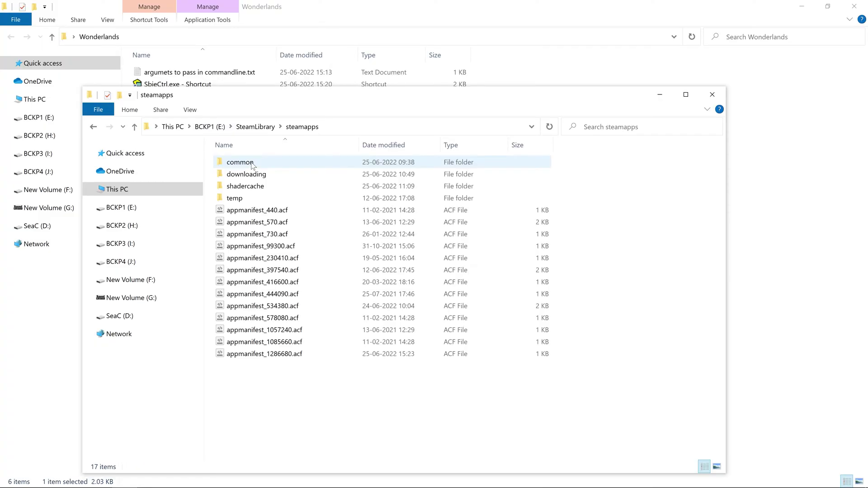
double_click(252, 165)
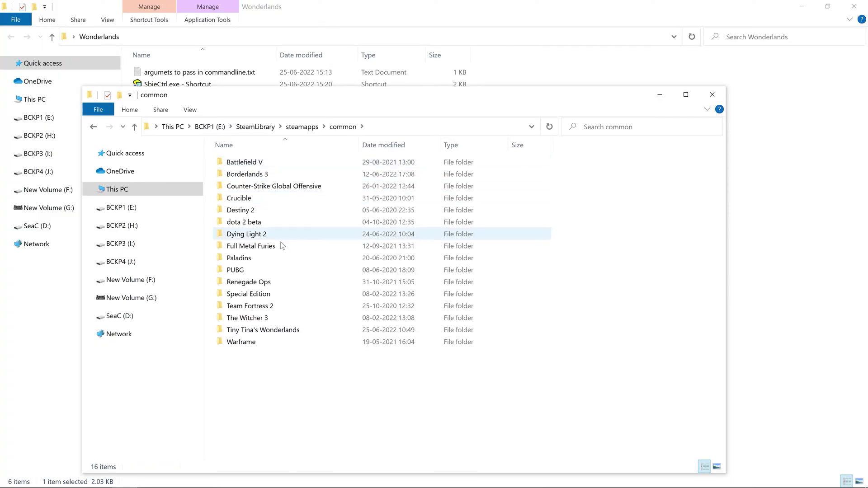
double_click(290, 330)
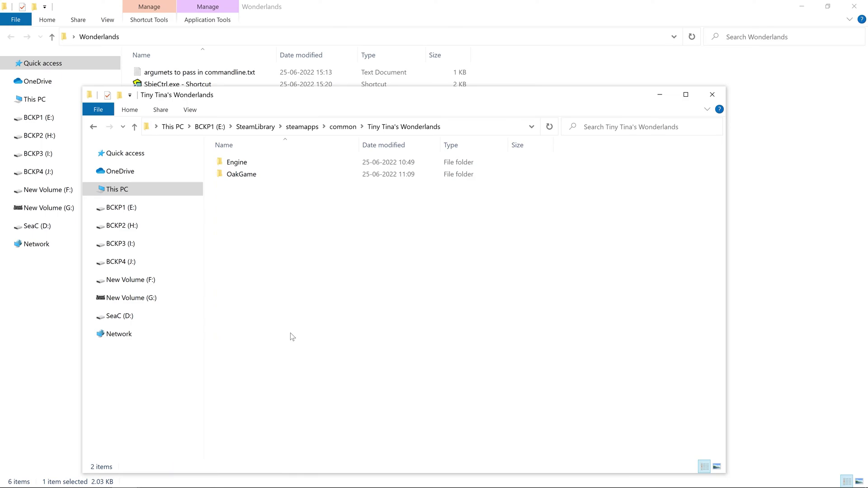
double_click(266, 173)
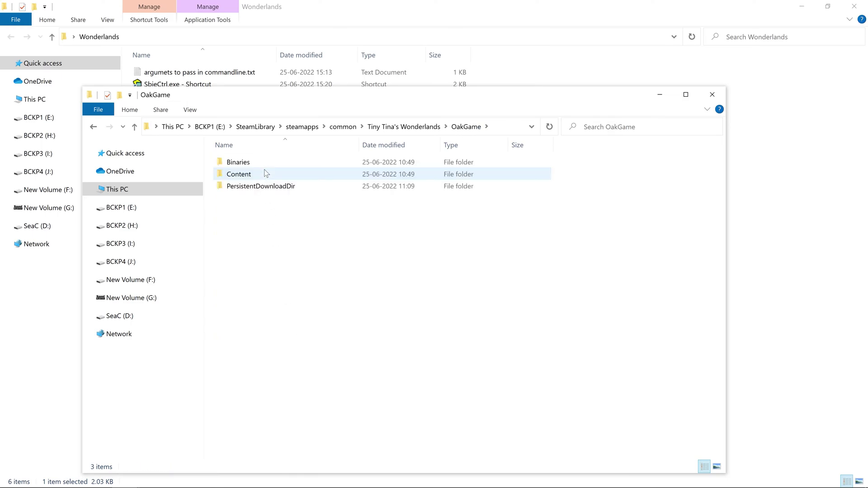
double_click(266, 163)
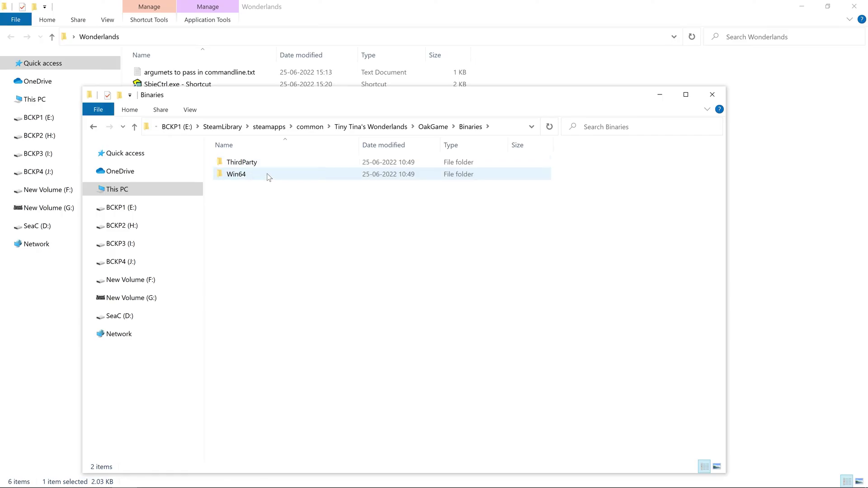
double_click(268, 174)
Create two desktop shortcuts to Wonderlands.exe and close the Win64 folder window
click(272, 165)
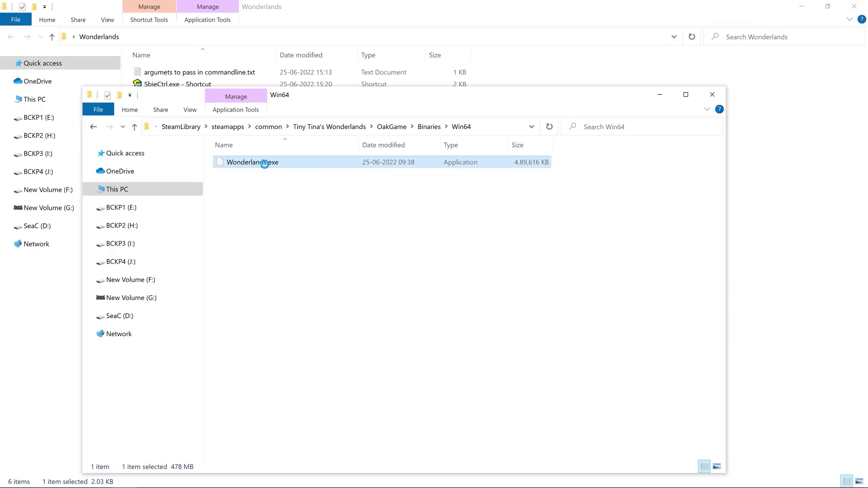
right_click(264, 163)
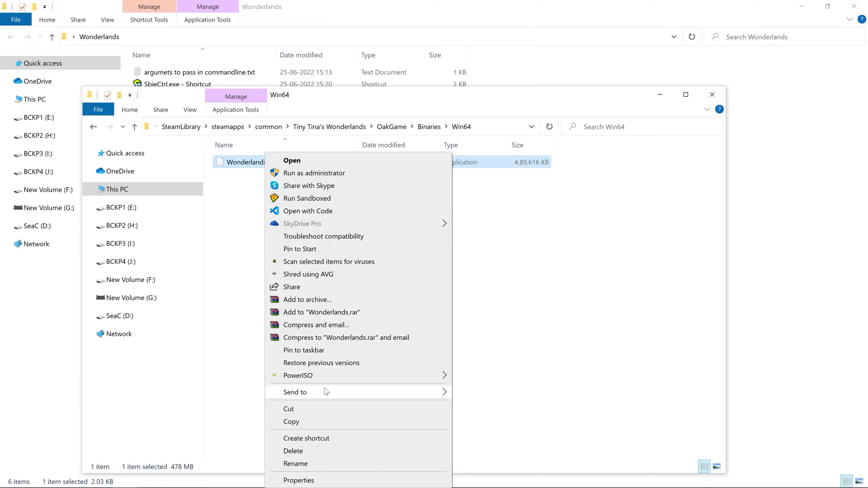
mouse_move(352, 391)
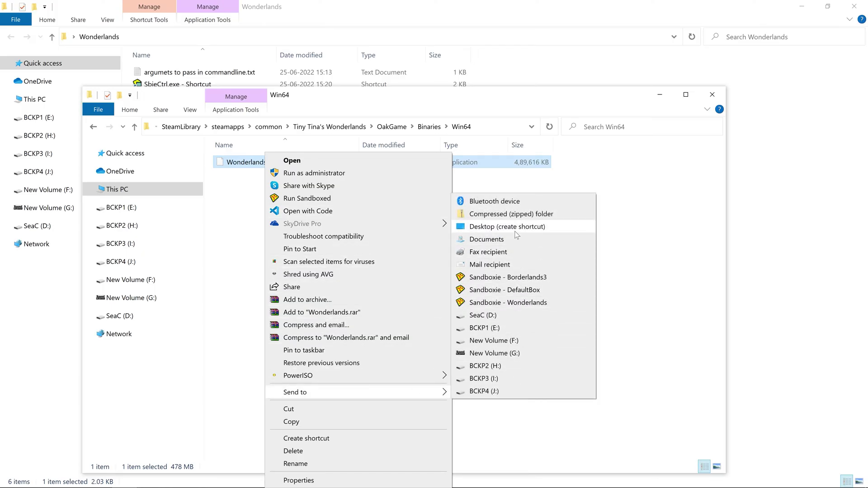
click(454, 226)
right_click(292, 163)
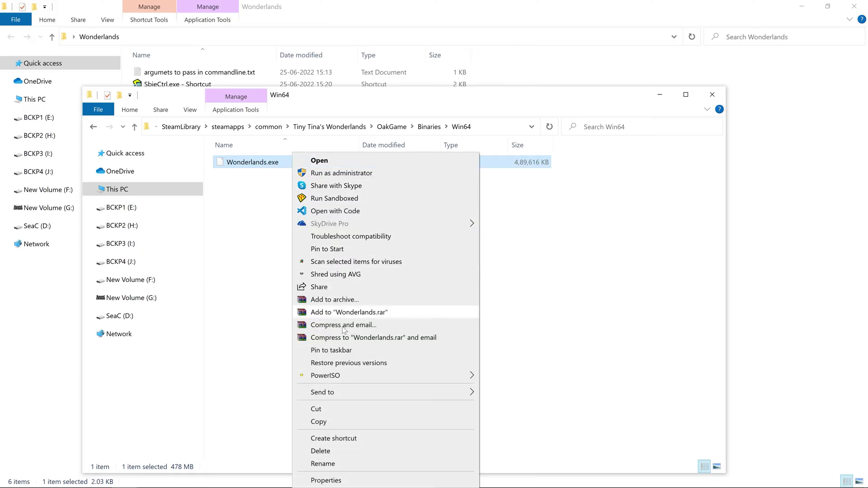
mouse_move(356, 391)
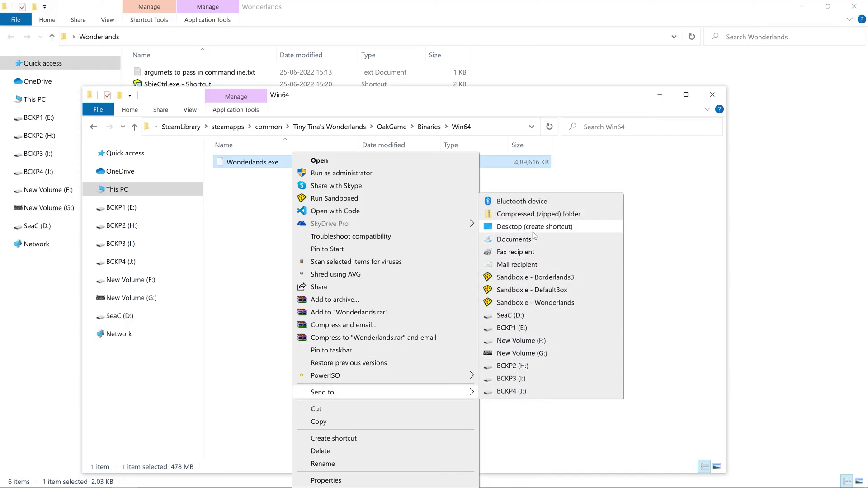
click(501, 227)
click(714, 94)
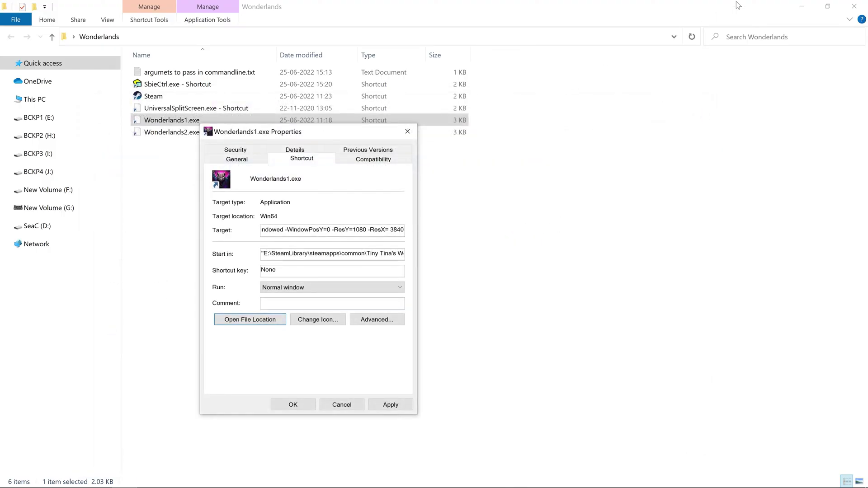
Close the Wonderlands1.exe properties, then open "argumets to pass in commandline.txt" from the Wonderlands folder on the desktop
click(406, 132)
click(802, 6)
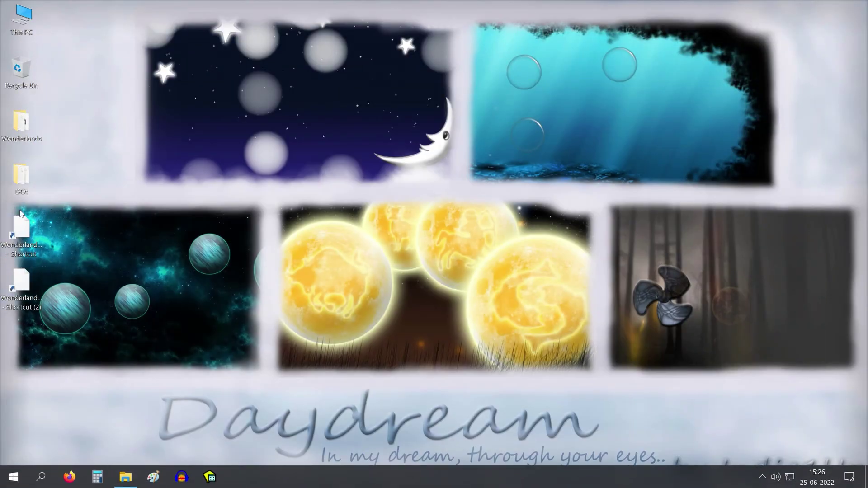
double_click(26, 127)
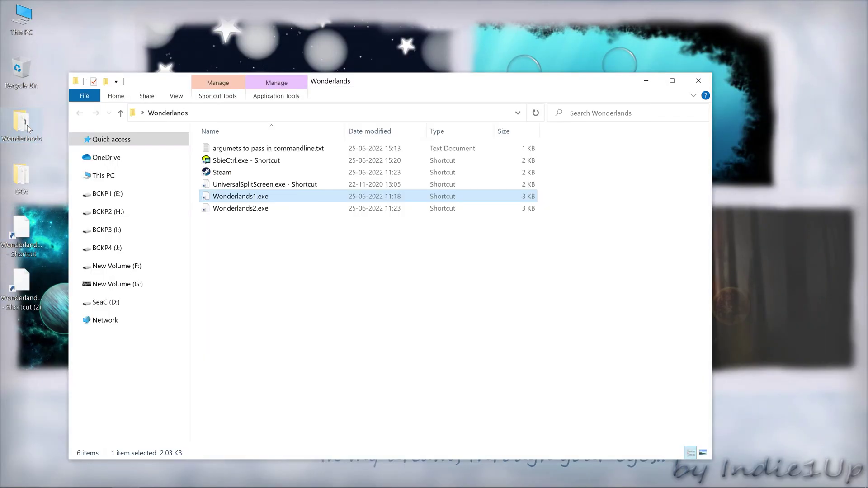
drag(360, 81, 498, 85)
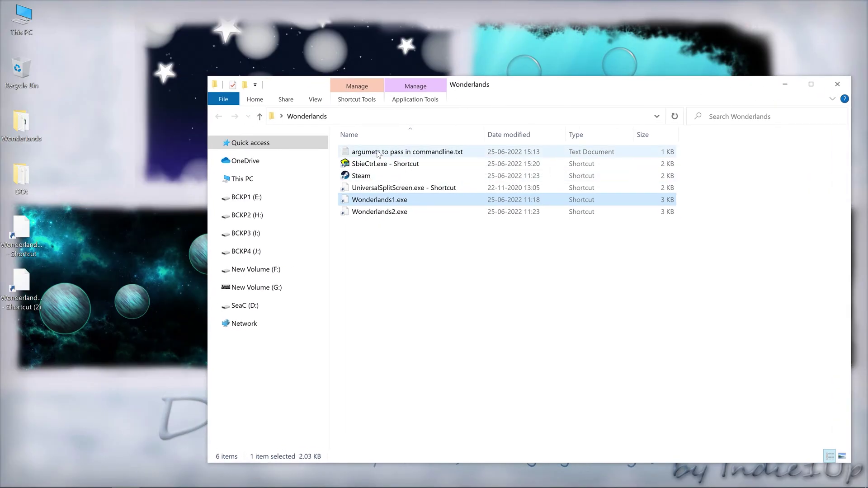
double_click(379, 154)
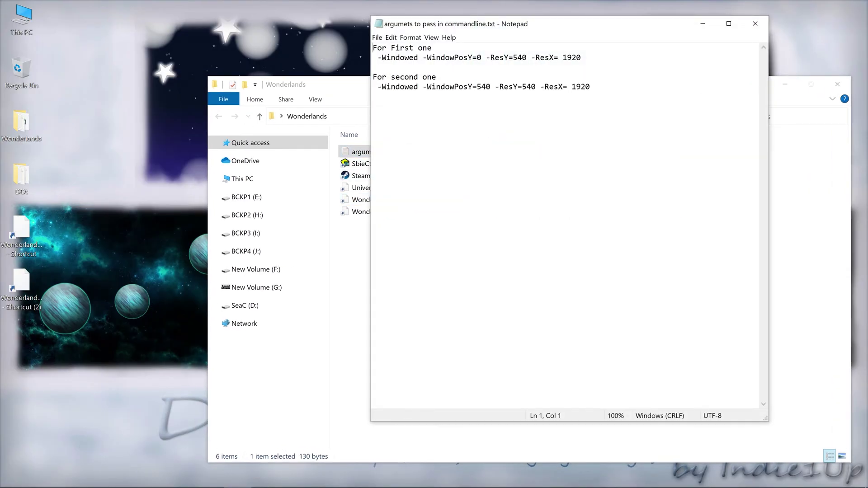
Copy the first argument line, "-Windowed -WindowPosY=0 -ResY=540 -ResX= 1920", from the text file
drag(378, 57, 583, 67)
right_click(520, 57)
click(542, 74)
Append the copied arguments "-Windowed -WindowPosY=0 -ResY=540 -ResX= 1920" to the first Wonderlands desktop shortcut's target and save its properties
click(37, 245)
right_click(31, 256)
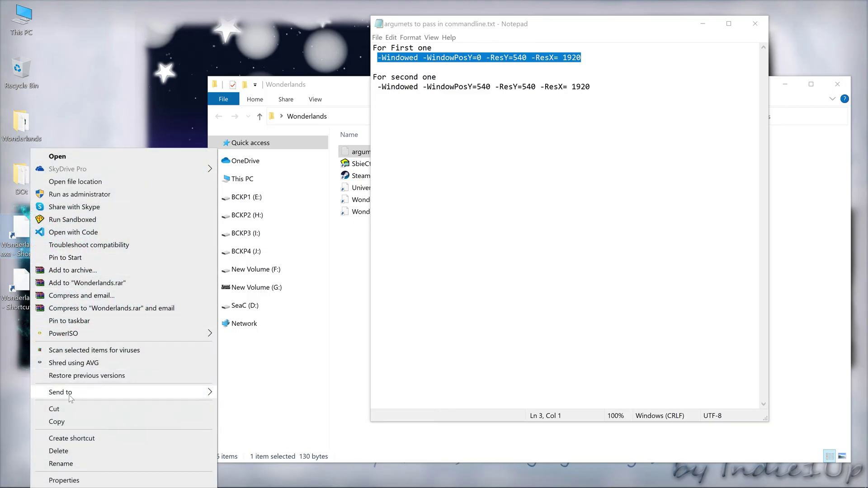
click(65, 480)
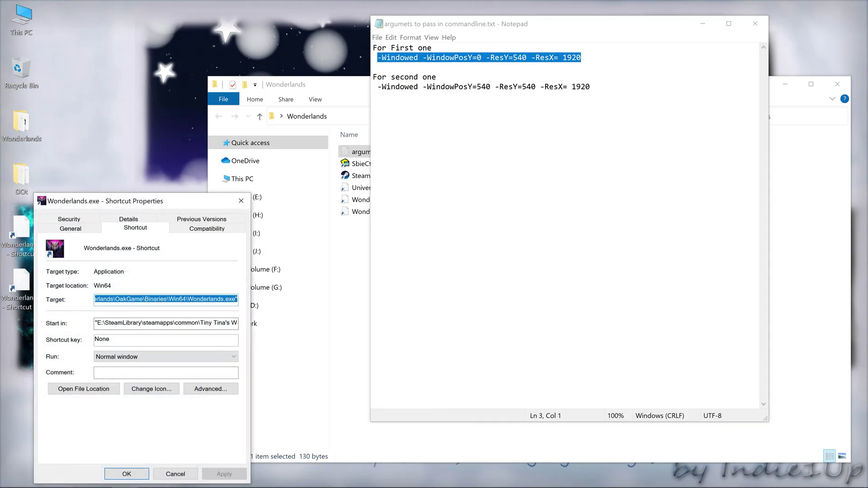
click(126, 299)
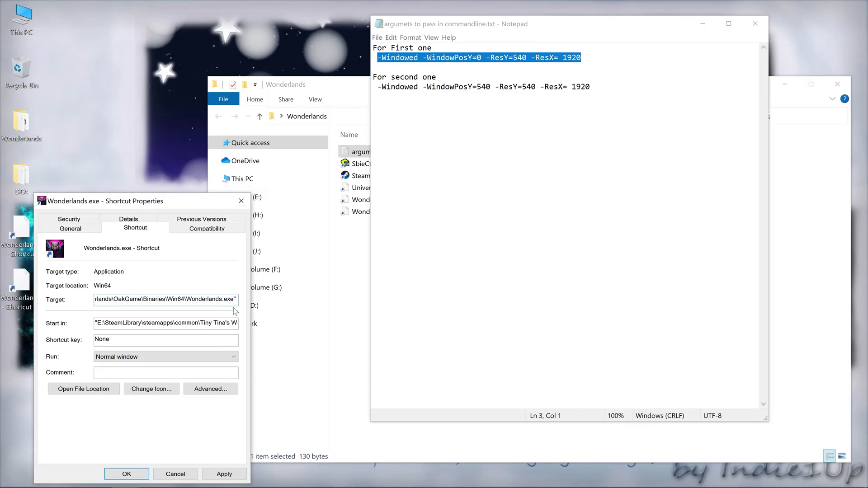
key(ctrl+v)
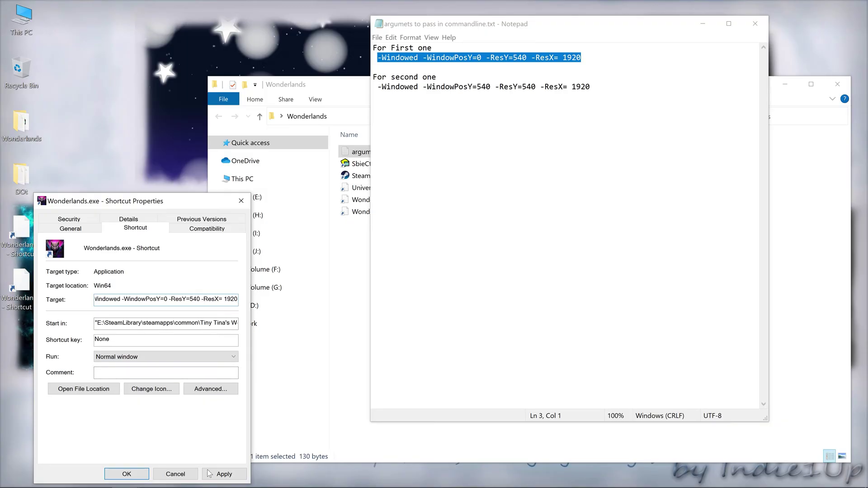
click(225, 473)
click(124, 475)
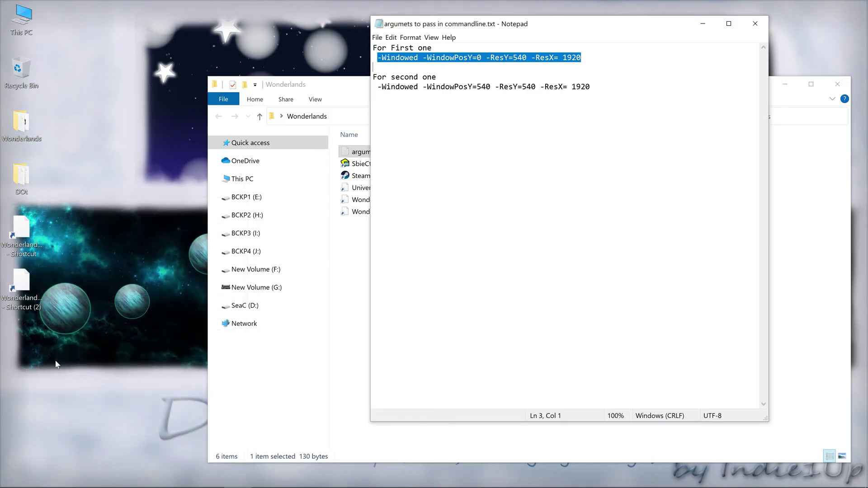
Open the second Wonderlands desktop shortcut's properties and copy the argument line "-Windowed -WindowPosY=540 -ResY=540 -ResX= 1920" from the text file
click(27, 284)
right_click(36, 297)
click(78, 479)
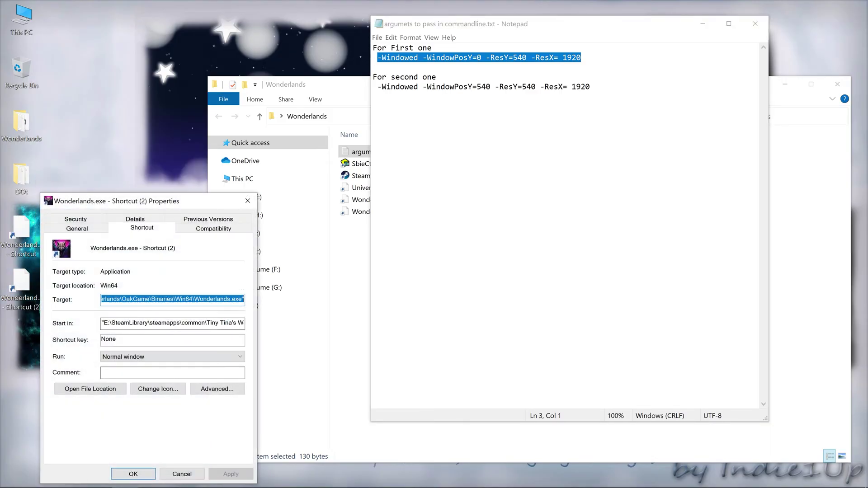
key(End)
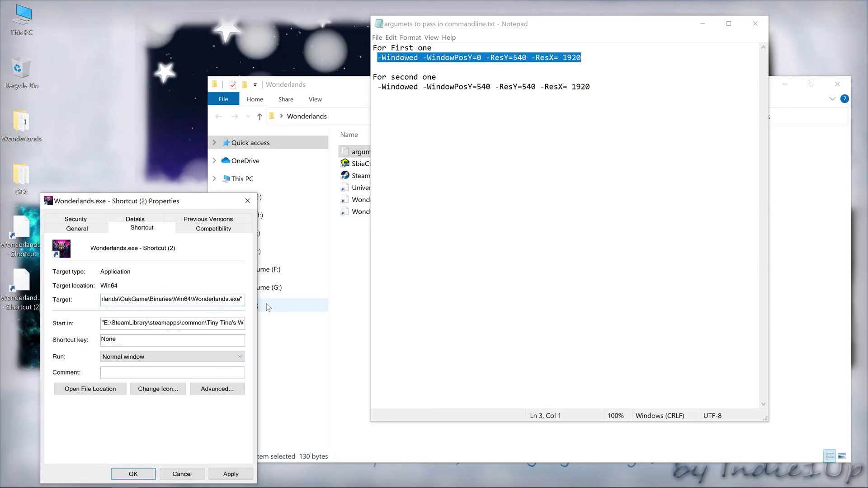
drag(378, 86, 590, 86)
right_click(588, 84)
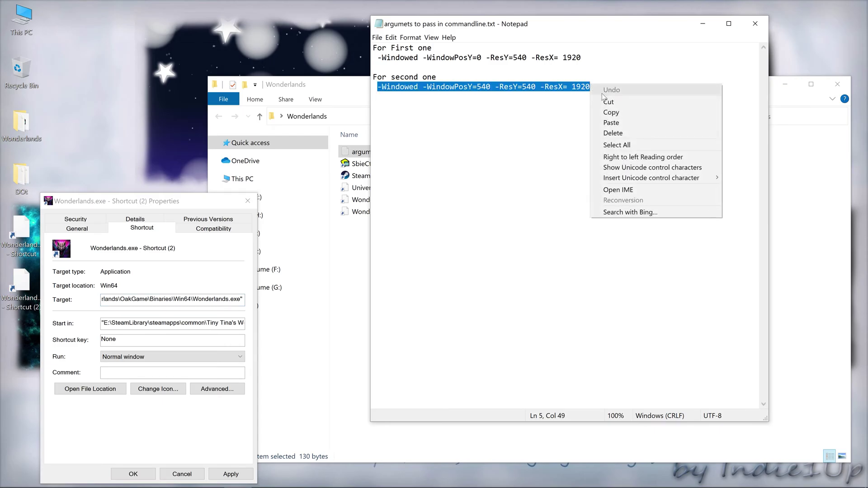
click(622, 112)
Append the copied arguments to the second shortcut's target, save its properties, and close the text file and the Wonderlands folder
click(242, 299)
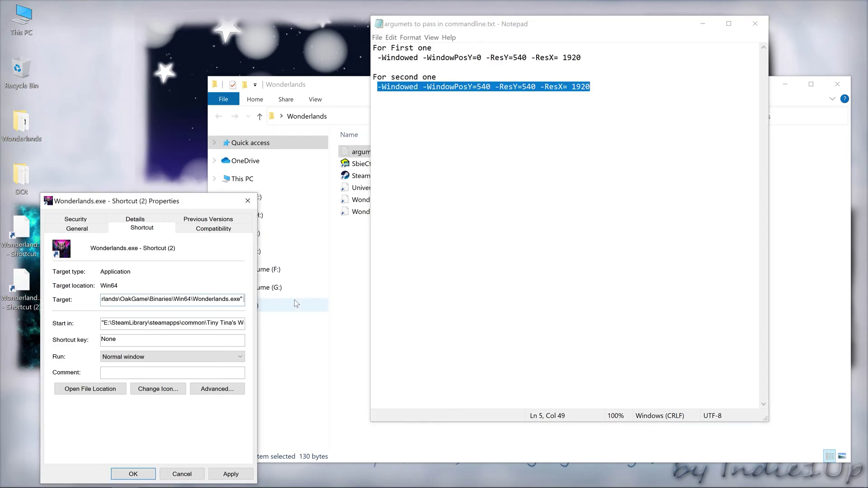
key(ctrl+v)
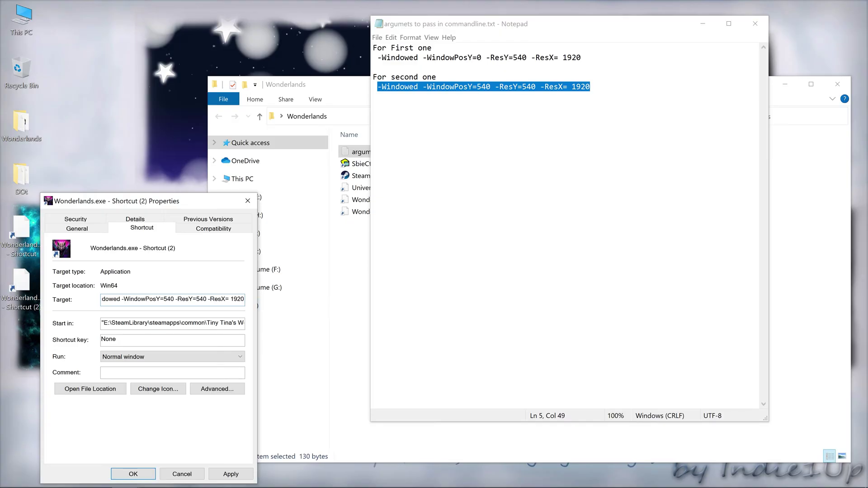
click(222, 473)
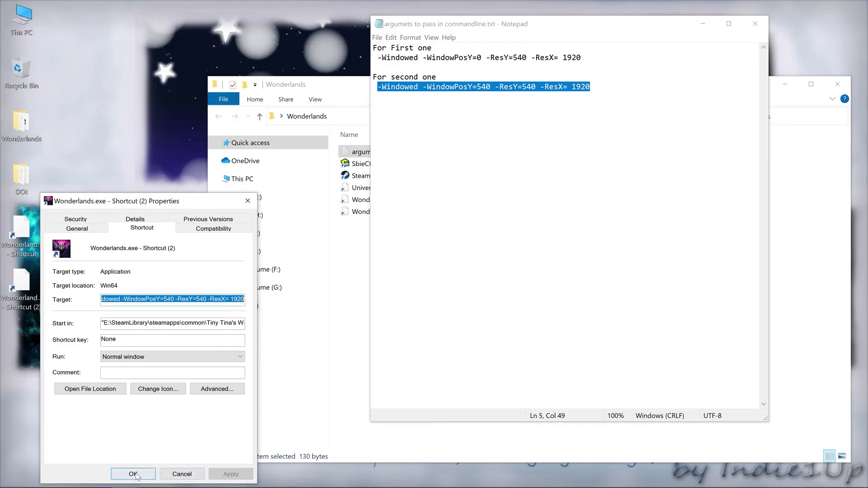
click(134, 474)
click(755, 24)
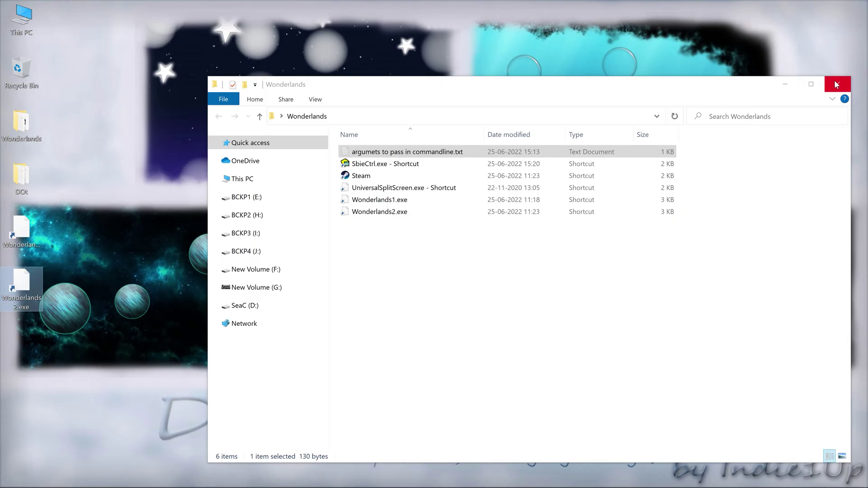
click(835, 85)
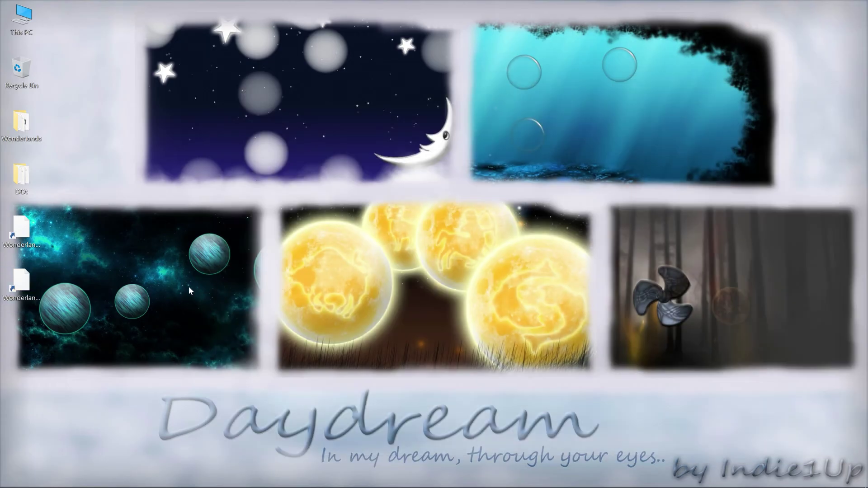
Launch the game from the first desktop shortcut, allow its launch arguments in Steam, and close the Steam and game windows
click(19, 230)
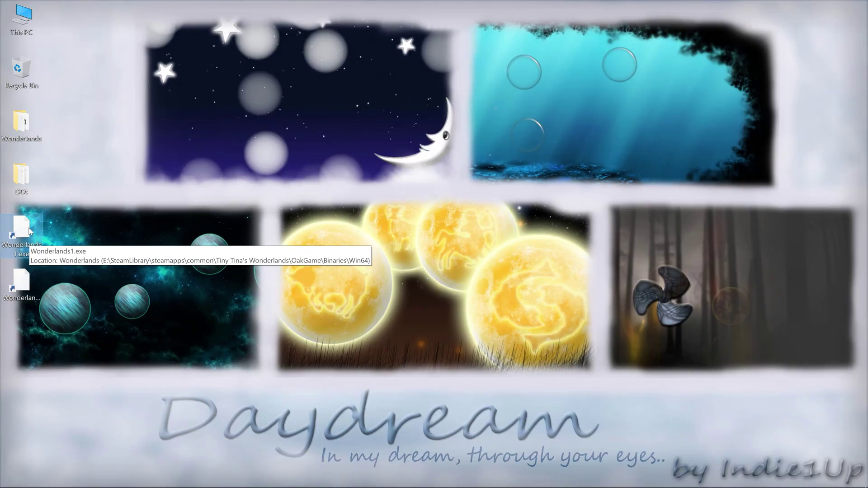
click(762, 476)
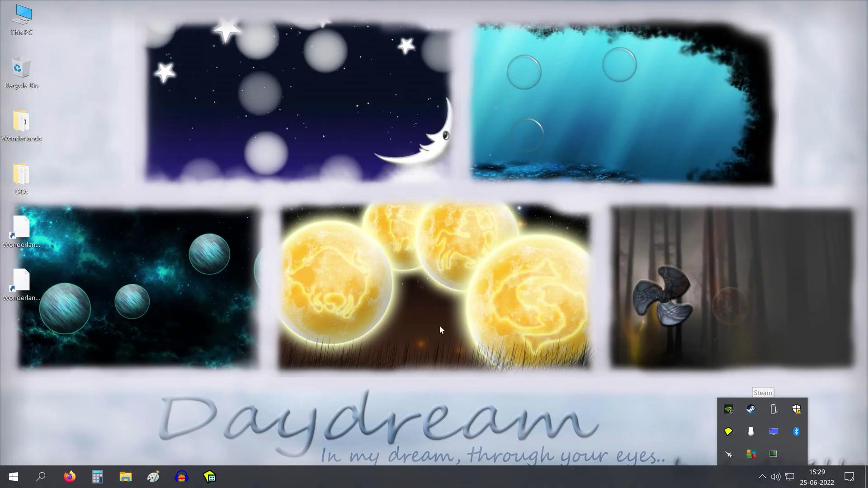
double_click(18, 230)
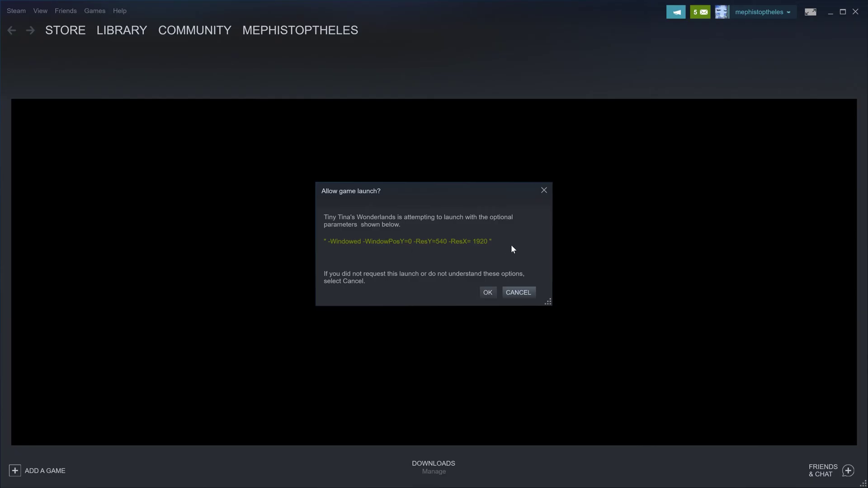
click(487, 292)
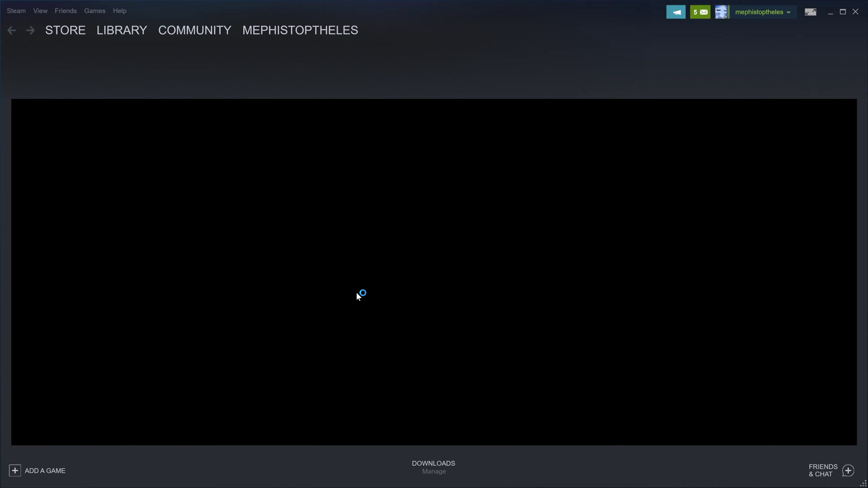
click(853, 12)
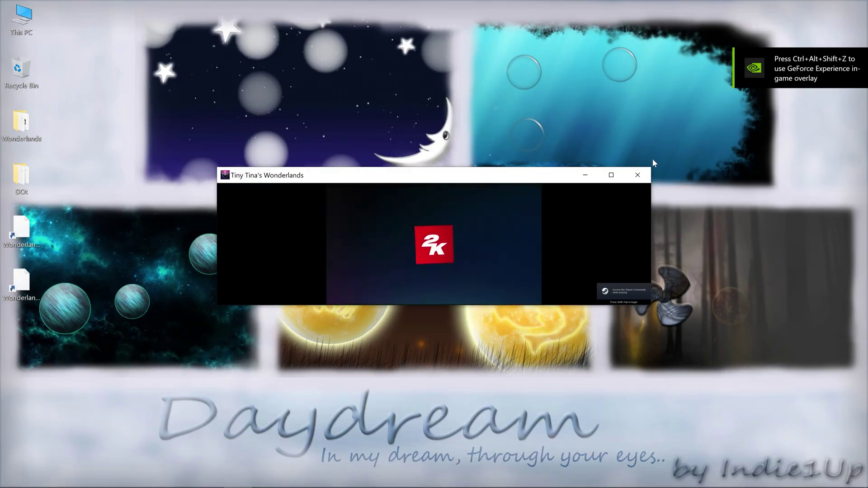
click(643, 178)
Check the monitor's resolution in the Windows display settings and close them
right_click(329, 204)
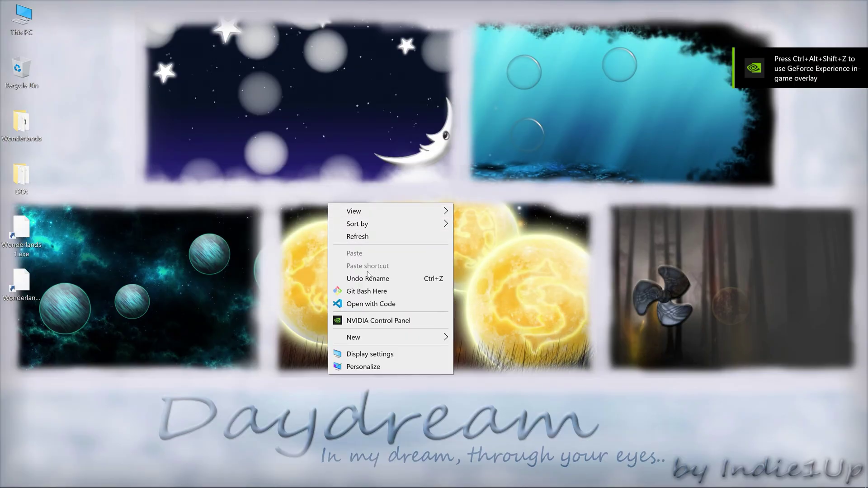
click(375, 352)
scroll(376, 349, down, 2)
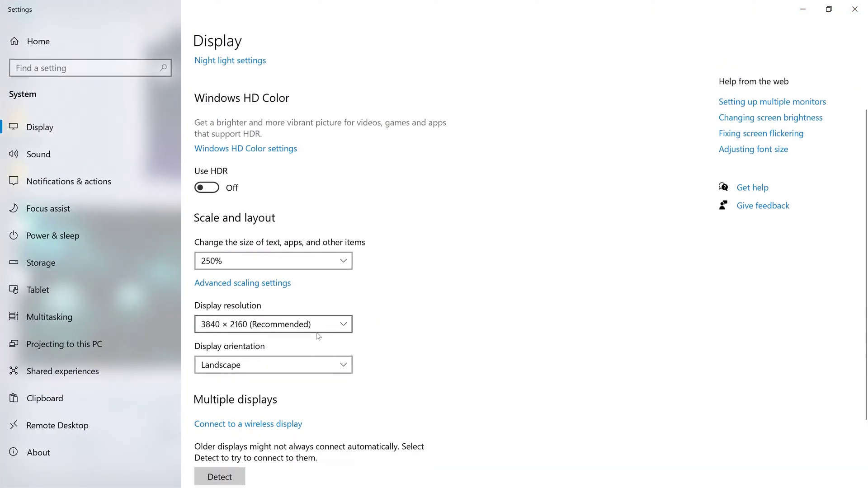
click(854, 9)
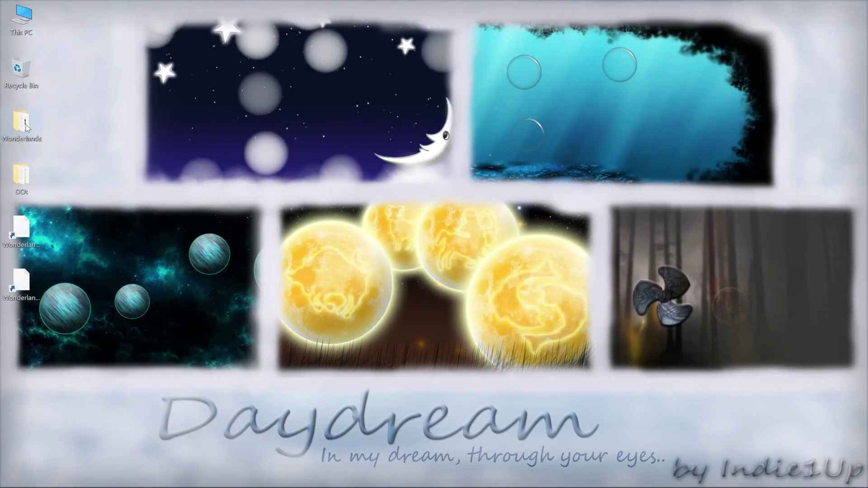
Open the desktop Wonderlands folder and examine the launch arguments in the target of its Wonderlands1.exe shortcut
double_click(23, 124)
right_click(406, 200)
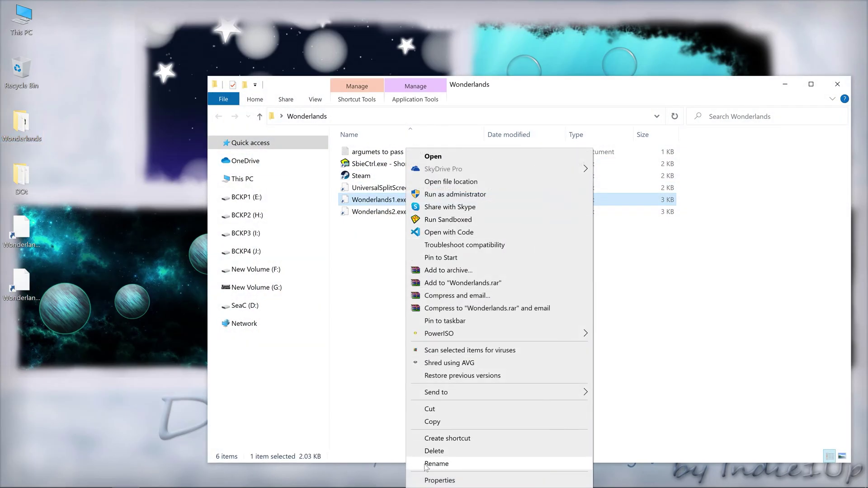
click(440, 480)
key(End)
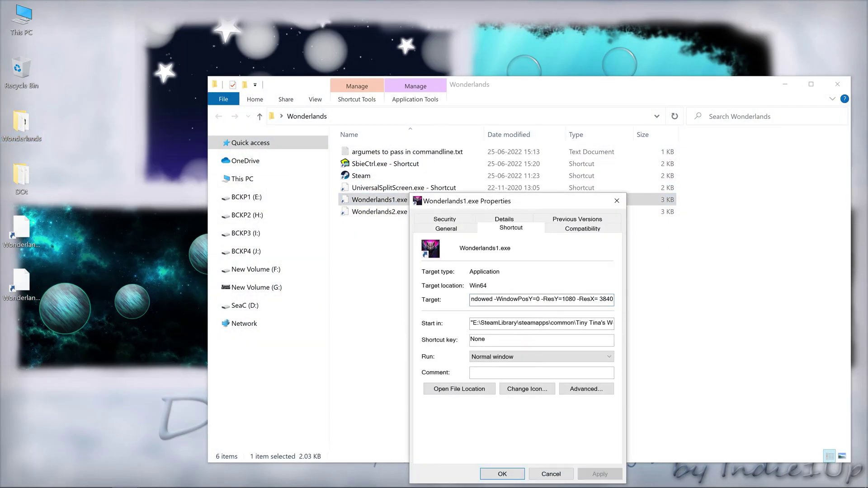
click(575, 300)
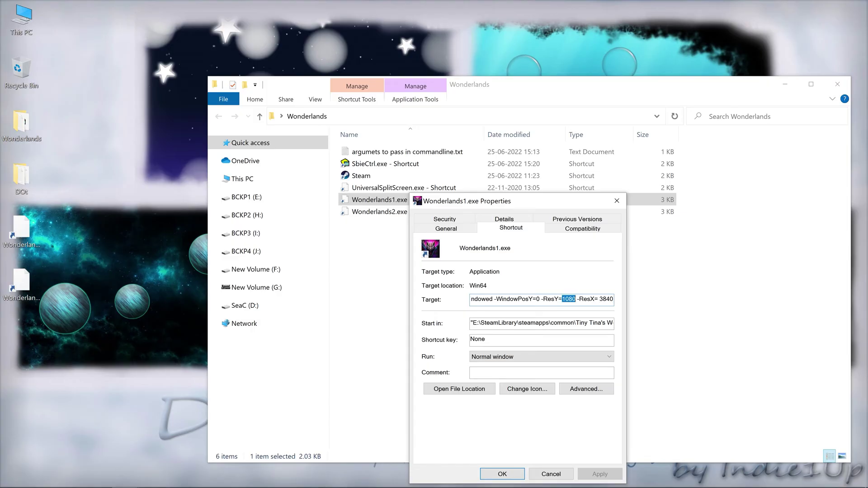
click(502, 474)
Launch Wonderlands1.exe from the folder, allow its launch arguments in Steam, and move the game window to the top of the desktop
double_click(418, 200)
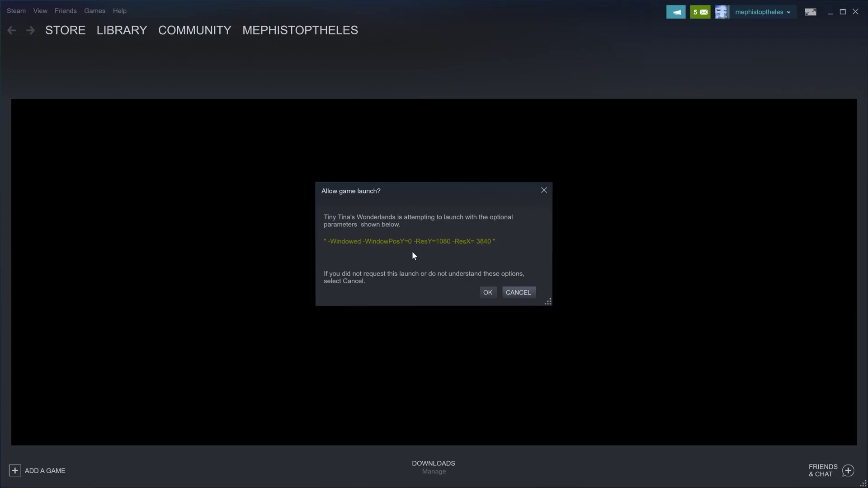
click(486, 293)
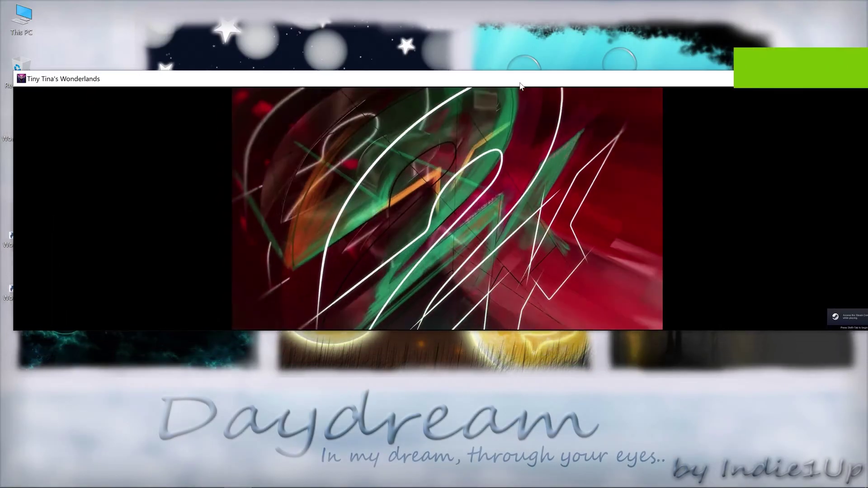
drag(519, 85, 504, 15)
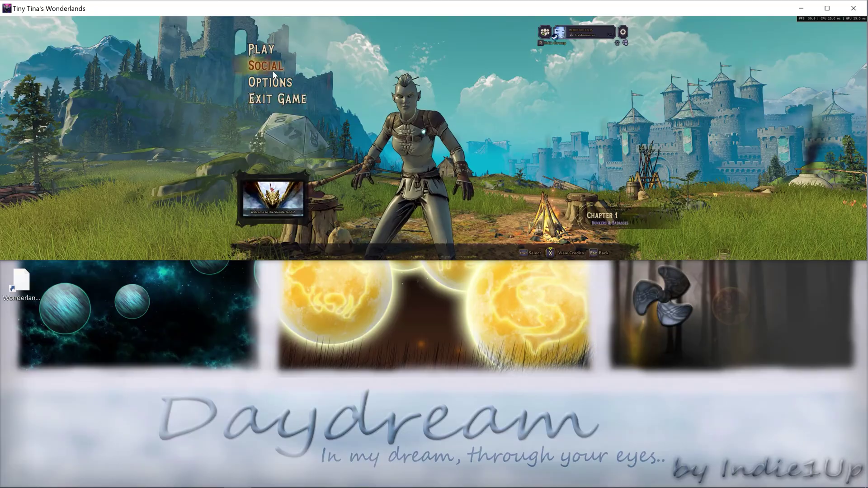
Set the game's display mode to Borderless in the visual options, confirm the changes, and return to the main menu
click(268, 86)
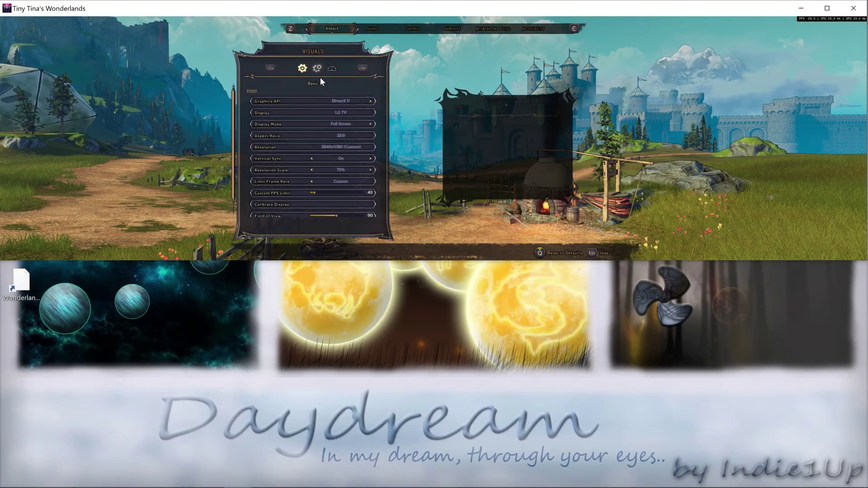
click(378, 126)
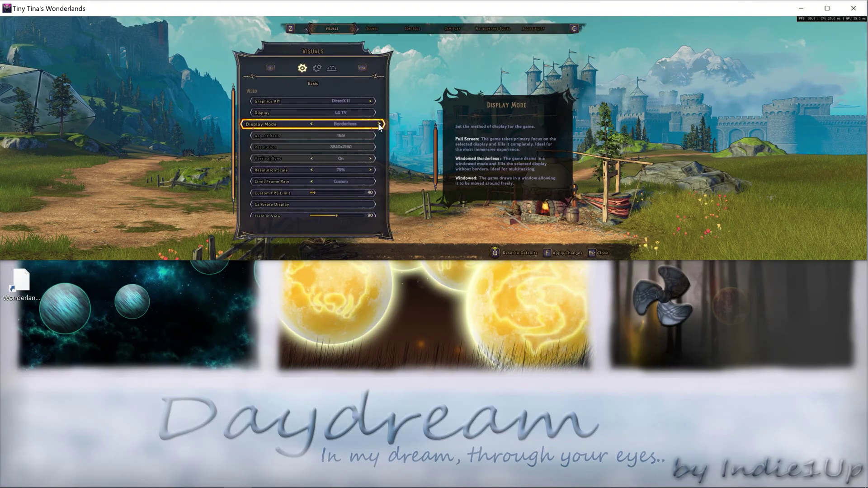
key(f)
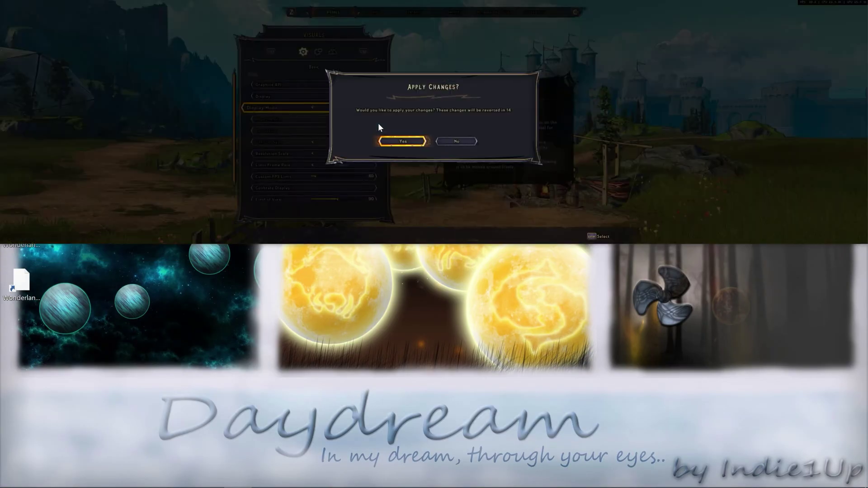
click(397, 140)
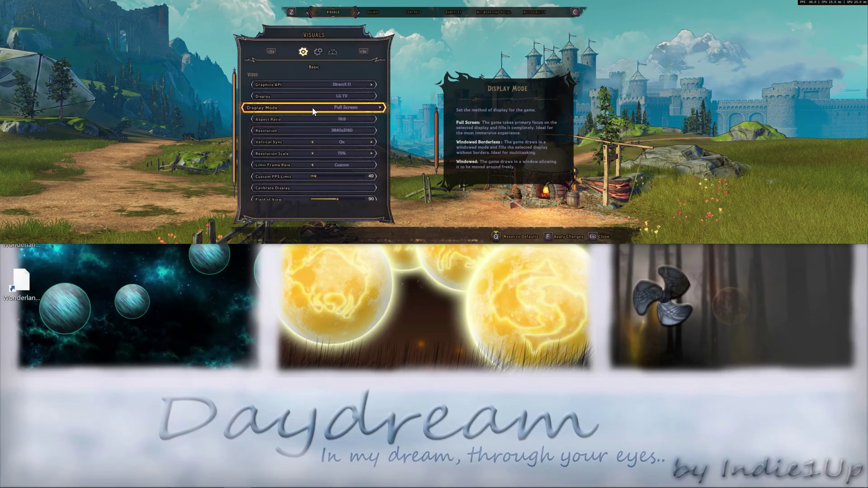
key(Escape)
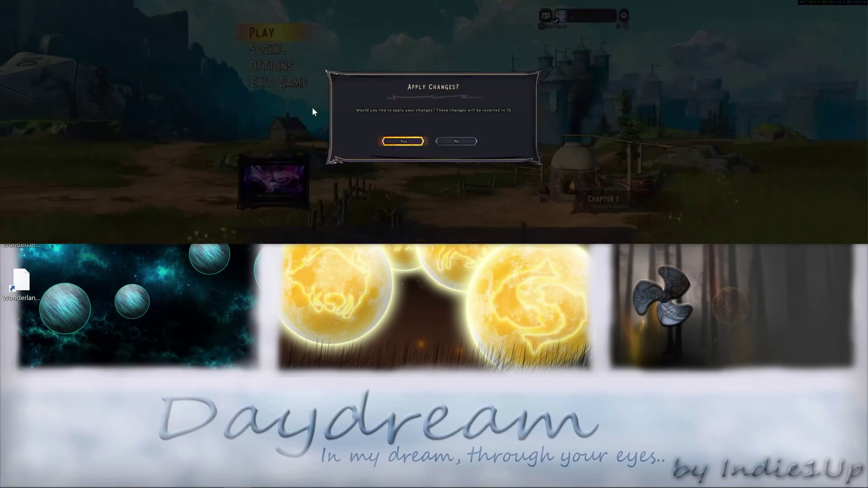
click(409, 142)
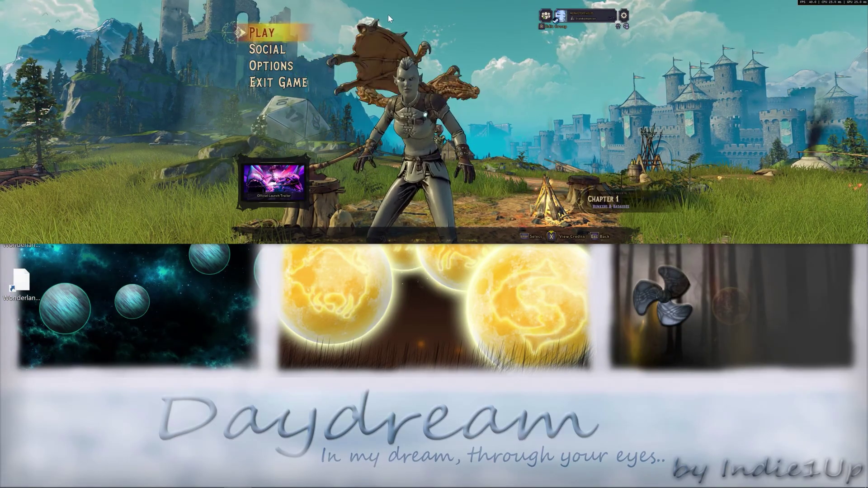
Reopen the Wonderlands folder as a smaller window and run its Steam shortcut in the Wonderlands sandbox as UAC administrator
mouse_move(160, 485)
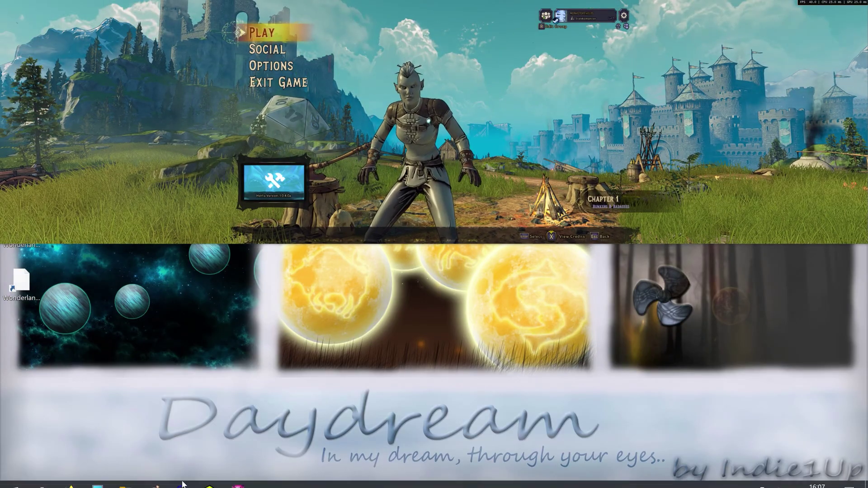
mouse_move(125, 476)
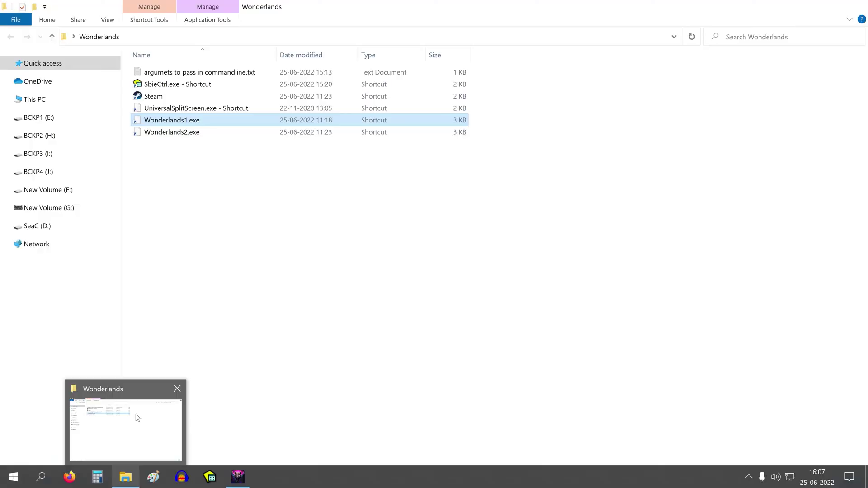
click(136, 413)
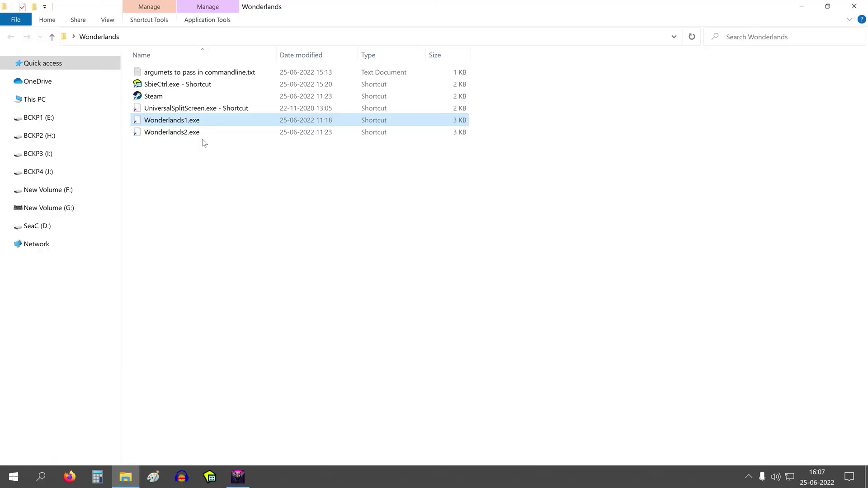
drag(337, 6, 445, 107)
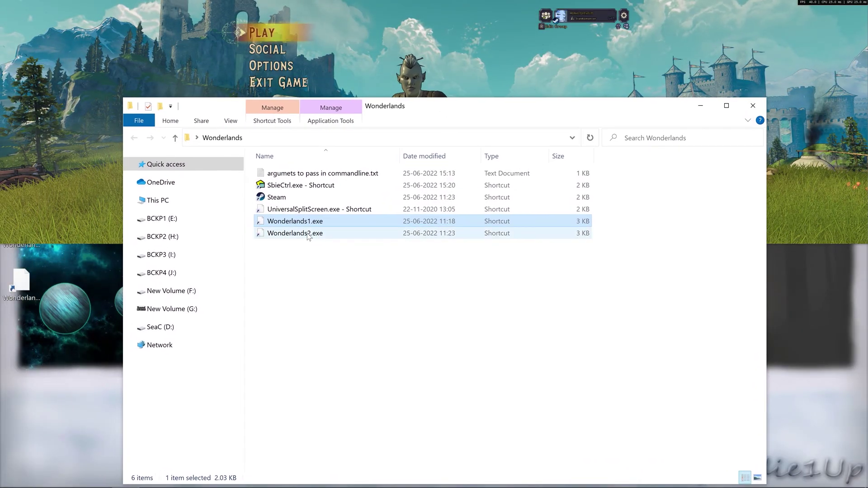
click(286, 199)
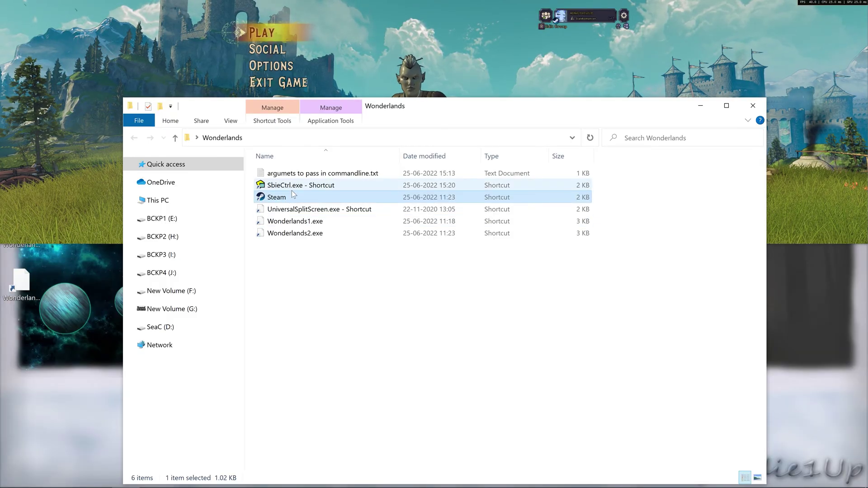
right_click(292, 198)
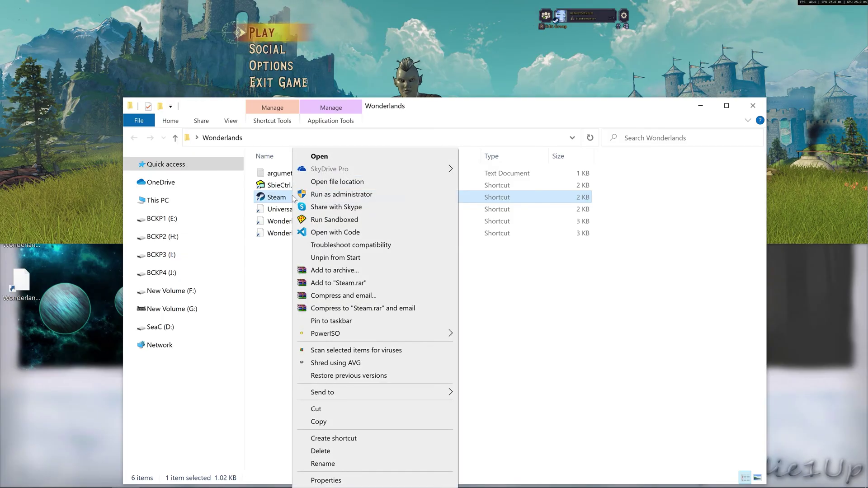
click(336, 224)
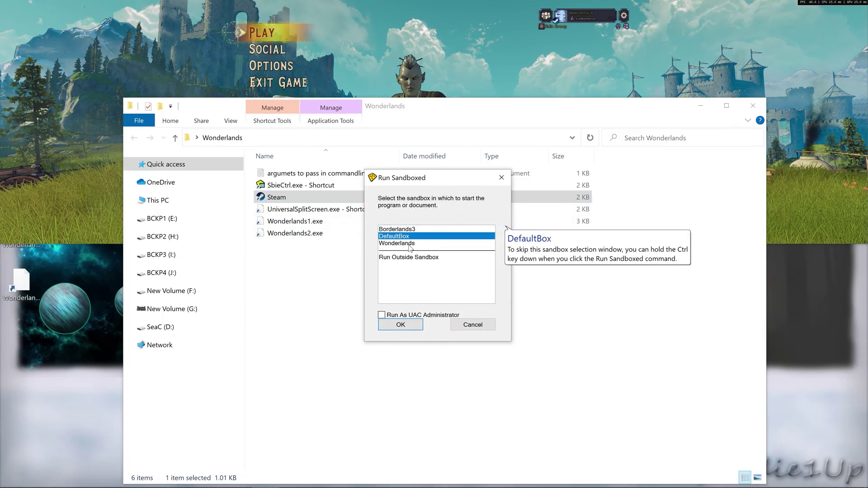
click(411, 245)
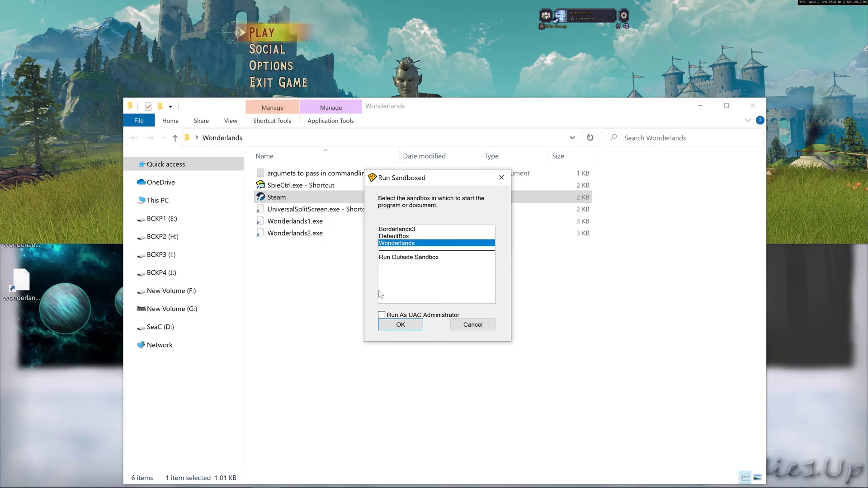
click(410, 326)
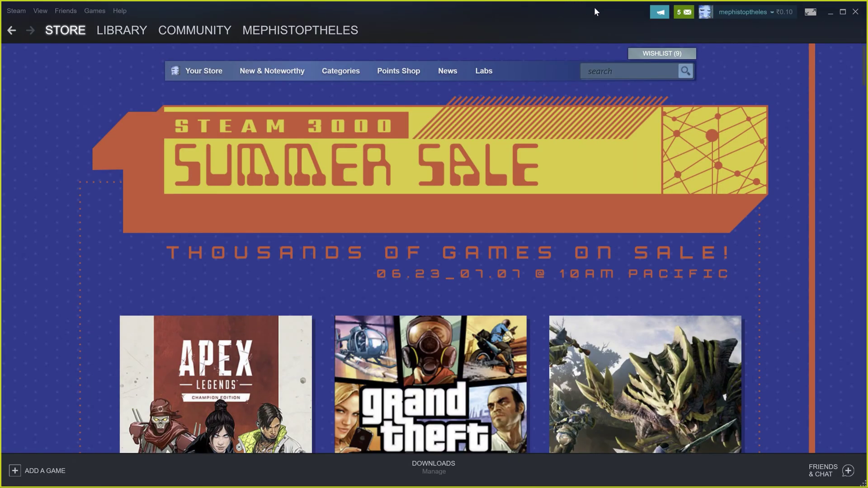
Close the sandboxed Steam store window and check the hidden notification icons for the sandboxed Steam instance
click(854, 11)
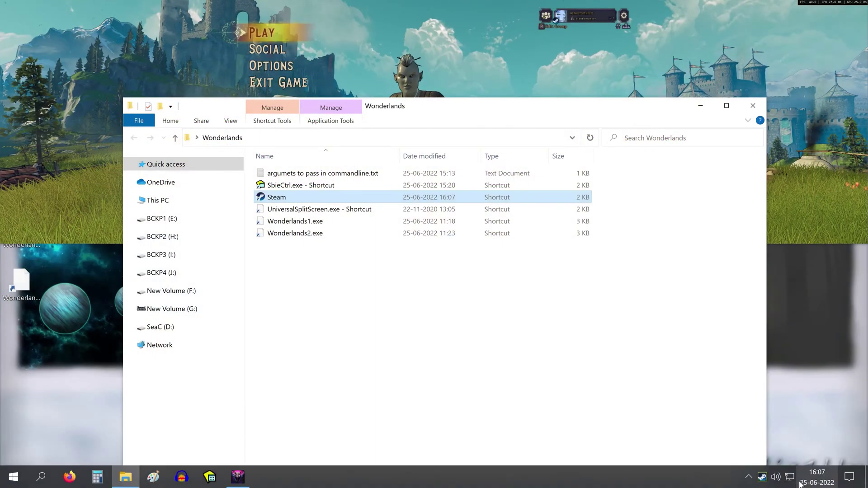
click(762, 477)
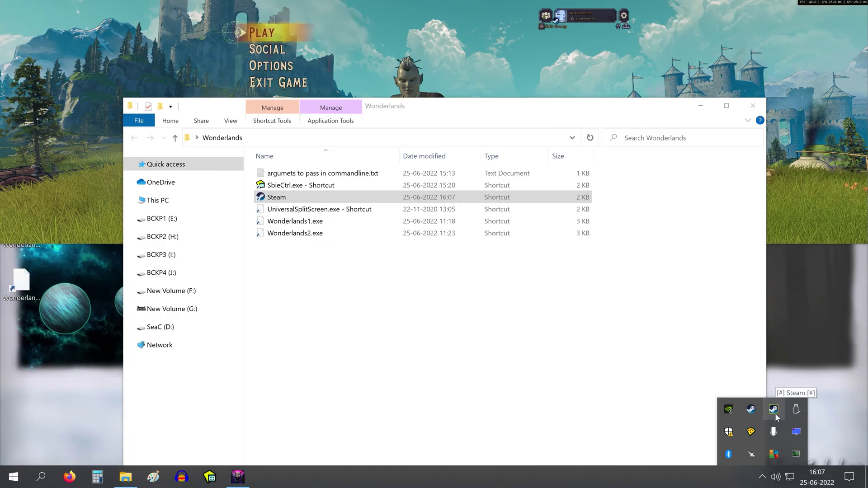
click(515, 373)
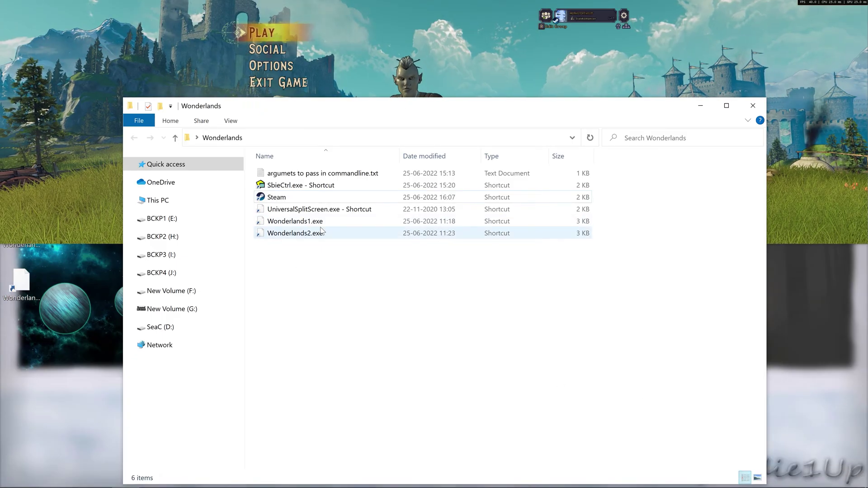
Run Wonderlands2.exe in the Wonderlands sandbox, allow its launch parameters in Steam, and minimize the folder window
click(323, 234)
right_click(323, 233)
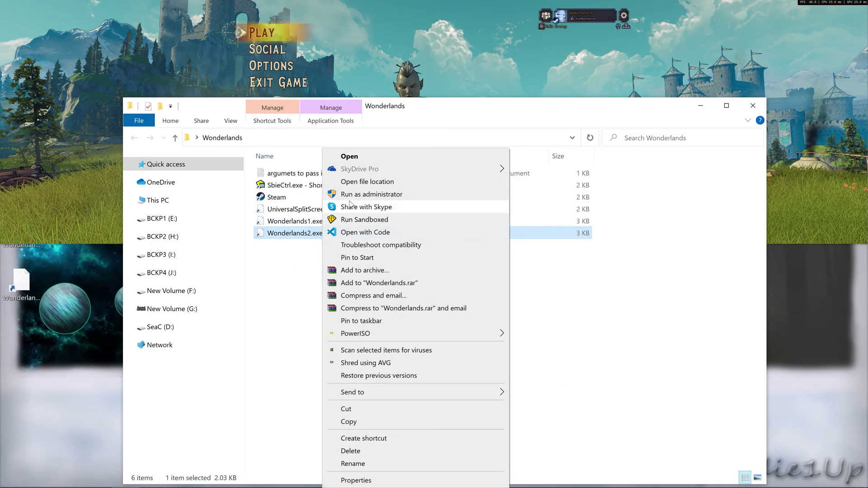
click(373, 220)
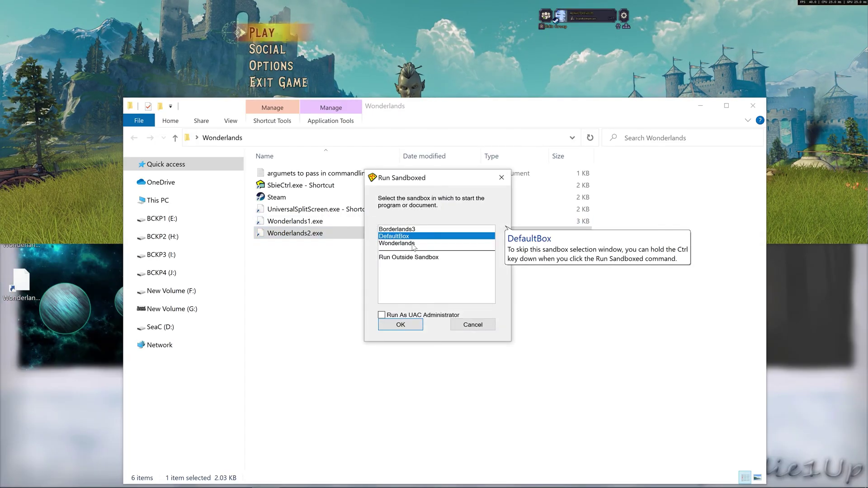
click(412, 244)
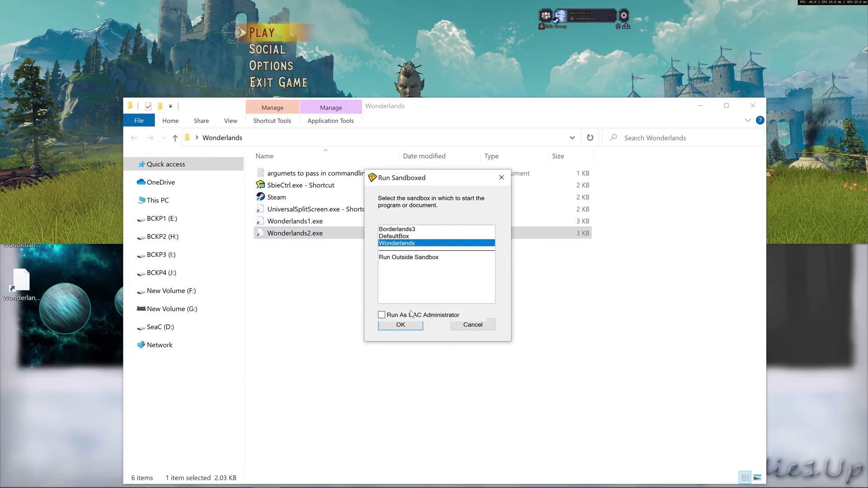
click(401, 325)
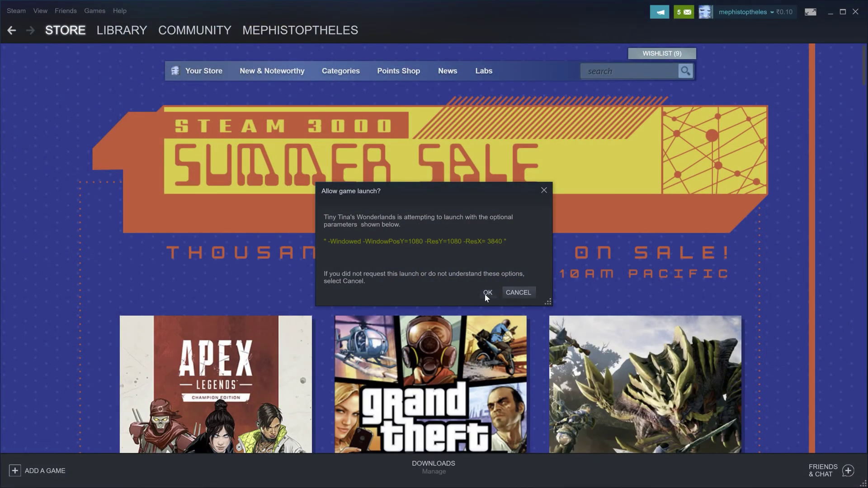
key(Return)
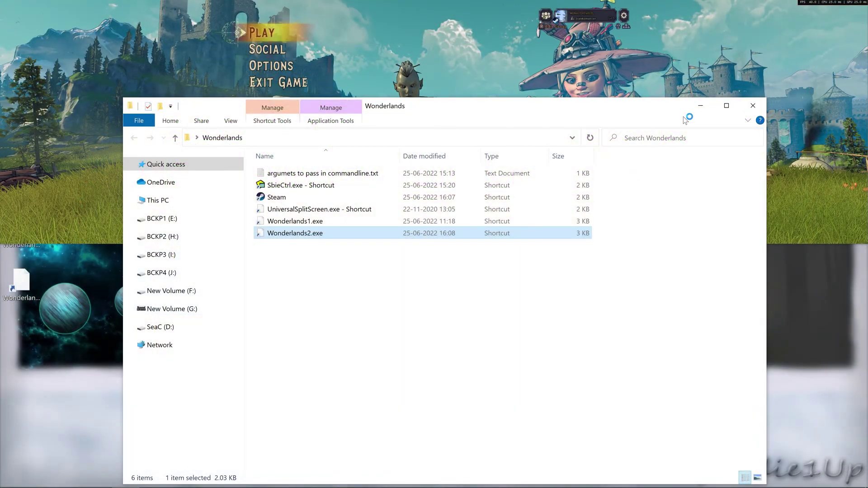
click(696, 111)
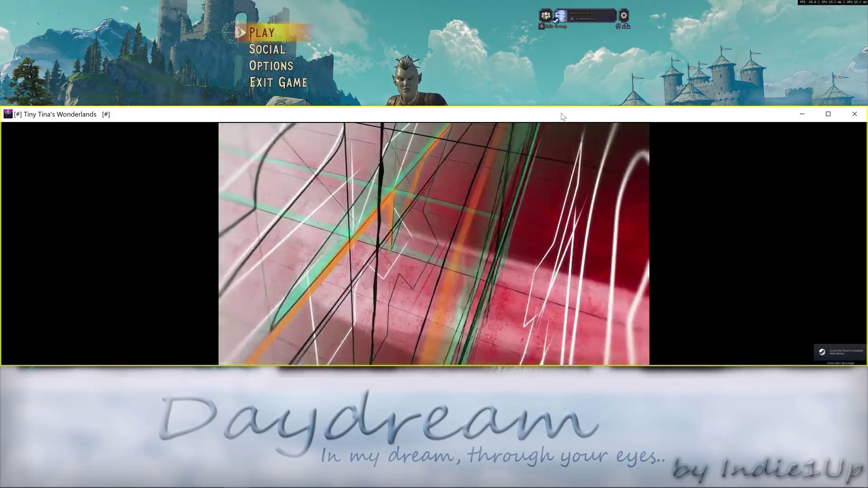
Move the sandboxed game window to the lower half of the desktop and switch focus between the two games
drag(561, 113, 564, 236)
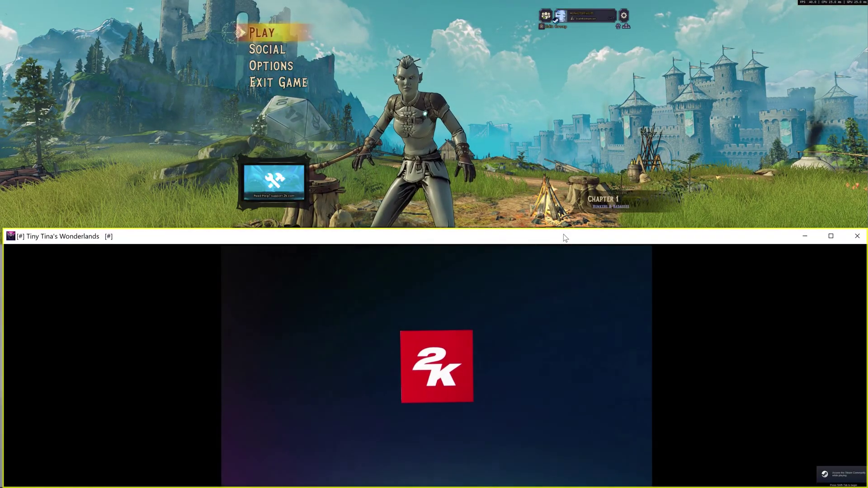
click(790, 155)
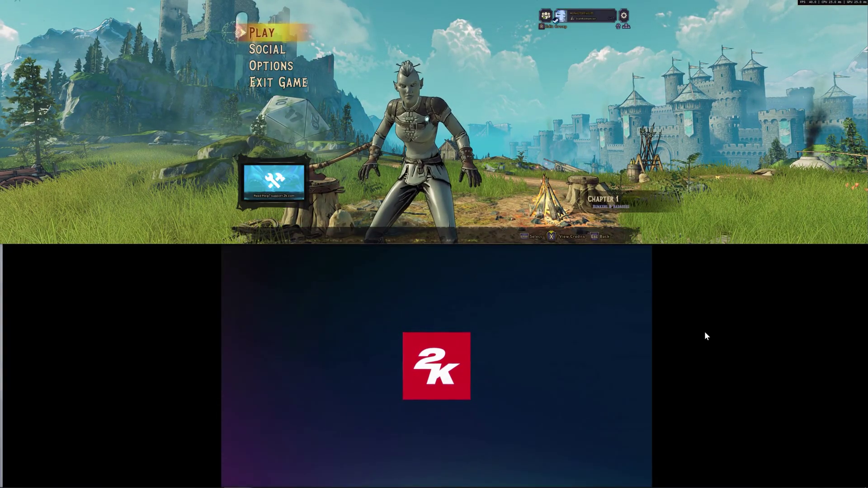
click(97, 270)
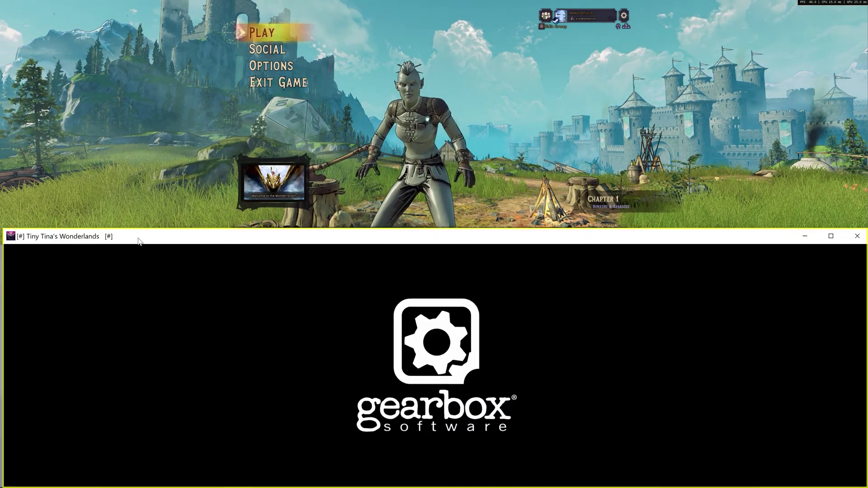
click(482, 192)
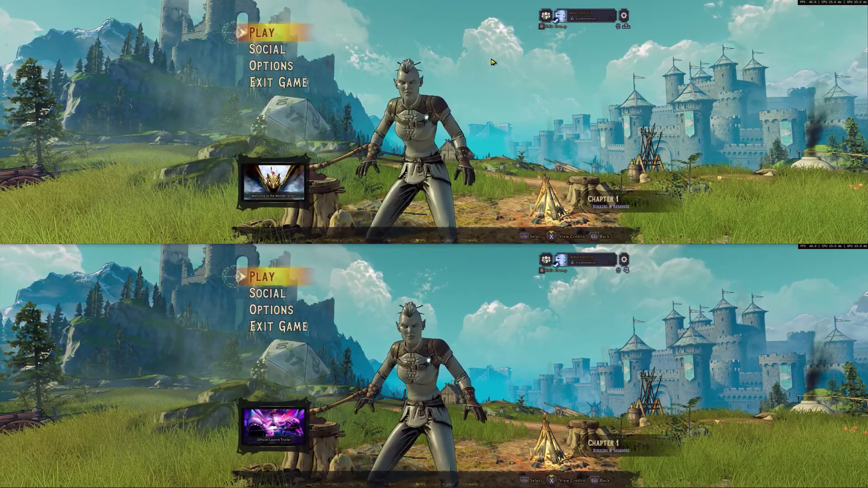
Use the first existing character in the upper game and load the second existing character in the lower game
click(291, 28)
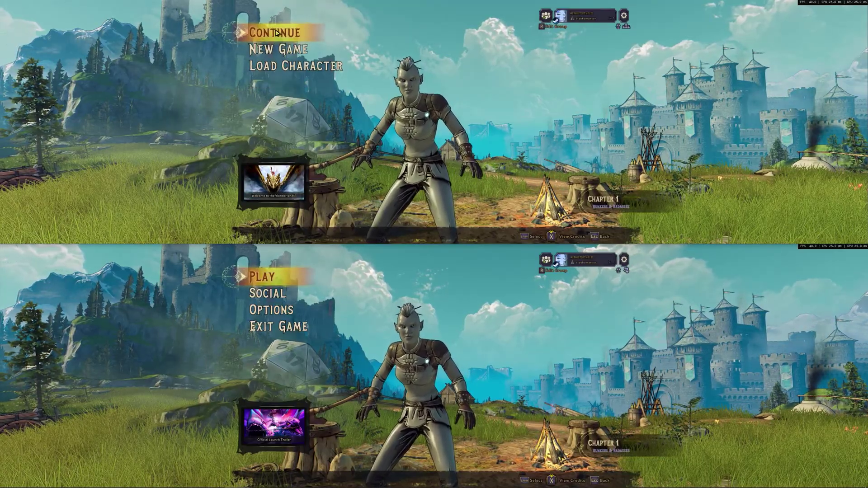
click(292, 64)
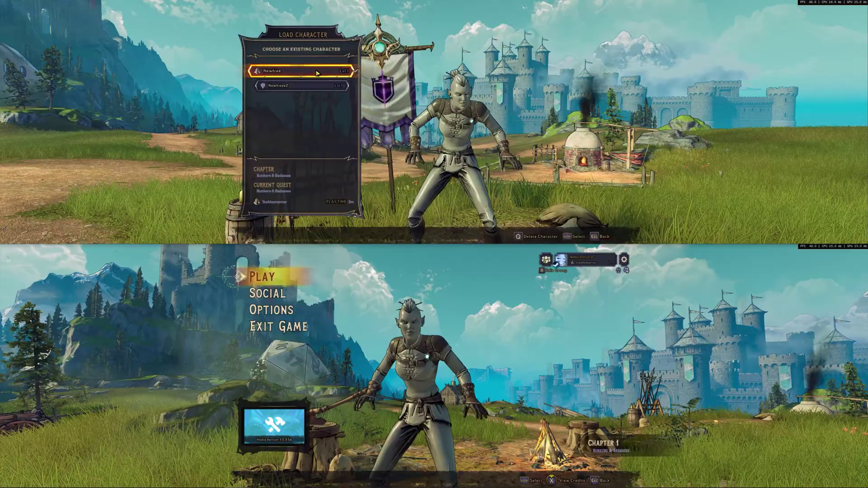
key(Escape)
click(262, 276)
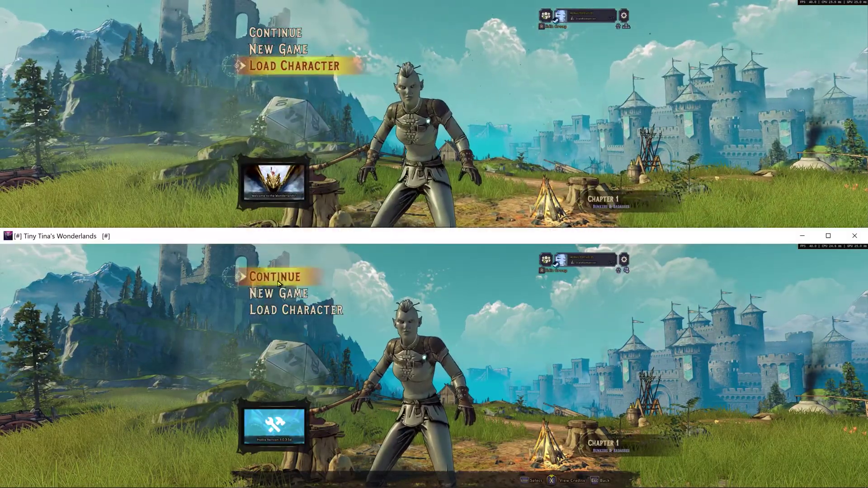
click(296, 311)
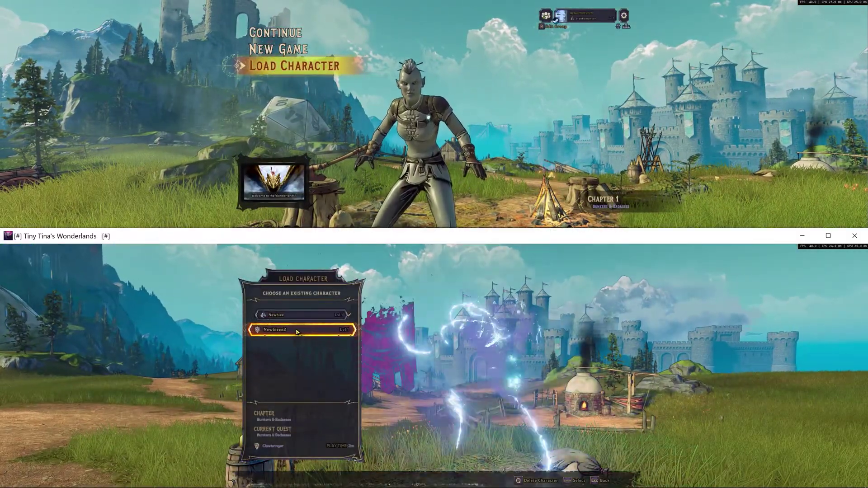
click(296, 330)
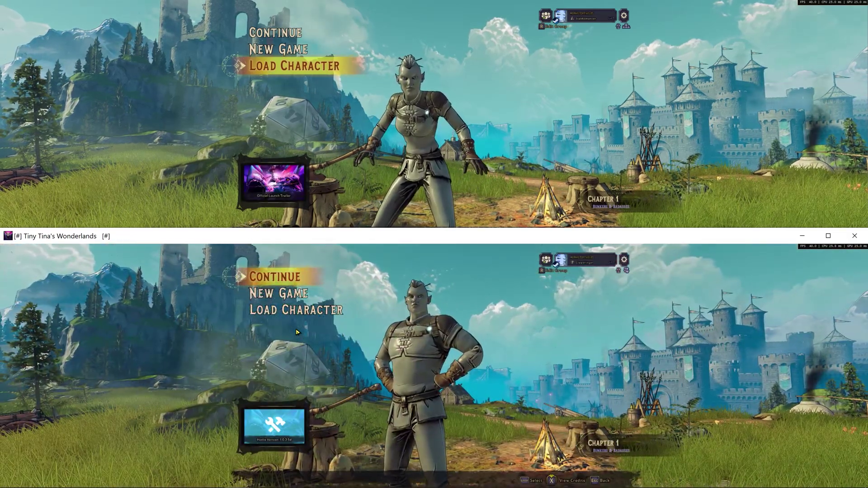
Set the group privacy to LAN Play in both the upper and the lower game
click(630, 18)
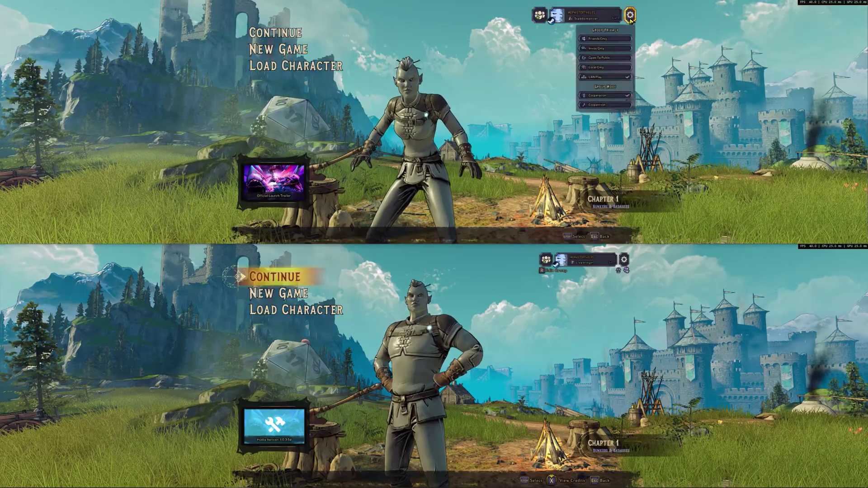
click(598, 69)
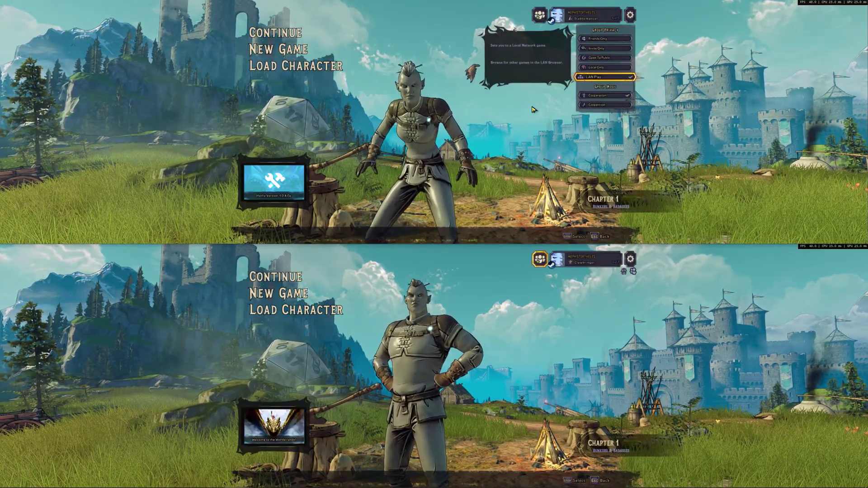
click(496, 340)
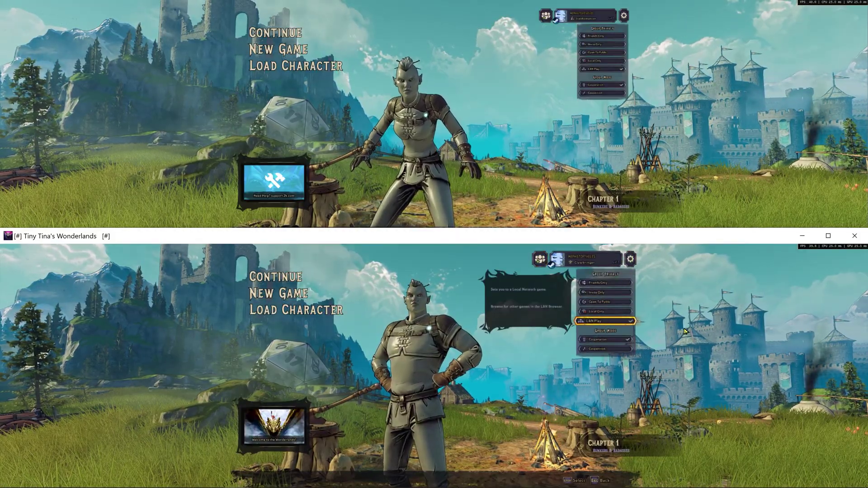
key(Escape)
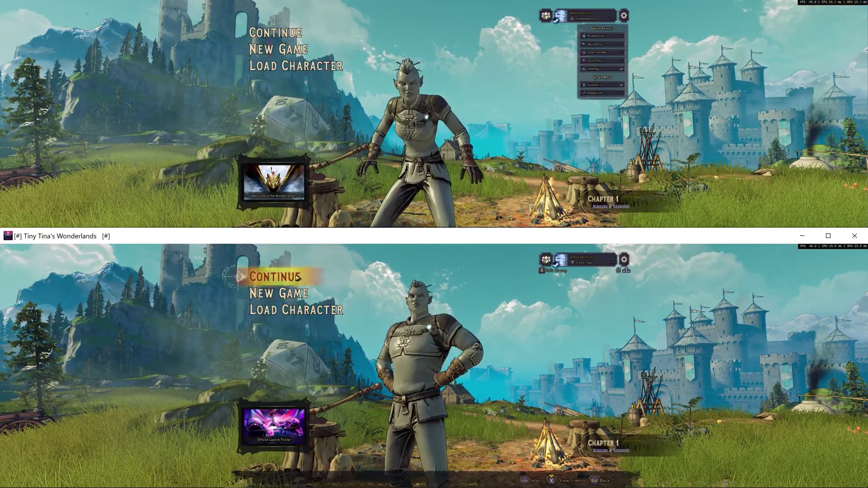
Join the upper game's hosted session from the LAN games list in the lower game's social screen
key(Escape)
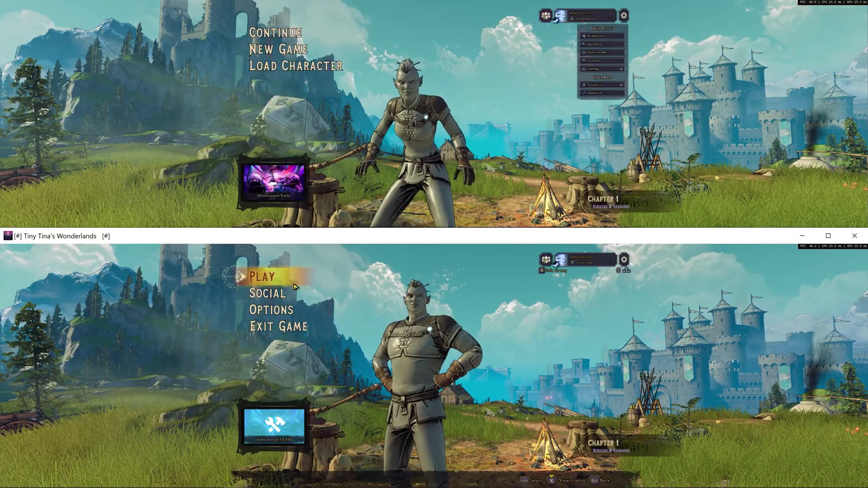
click(273, 295)
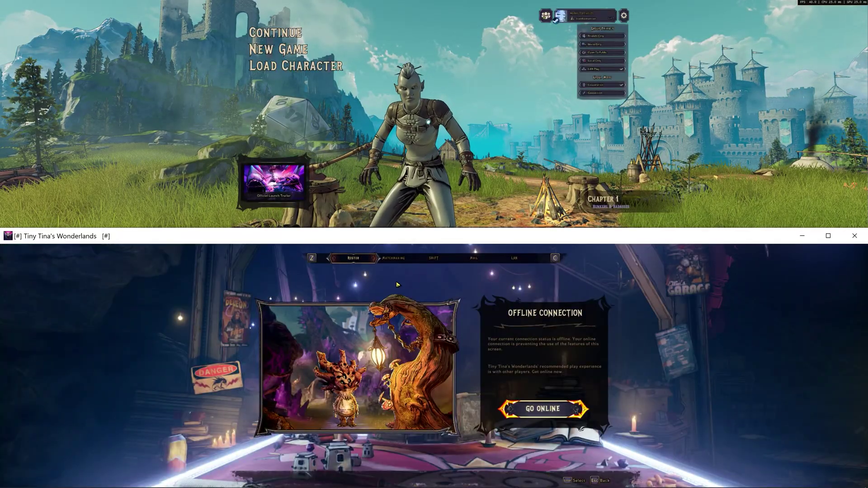
click(514, 259)
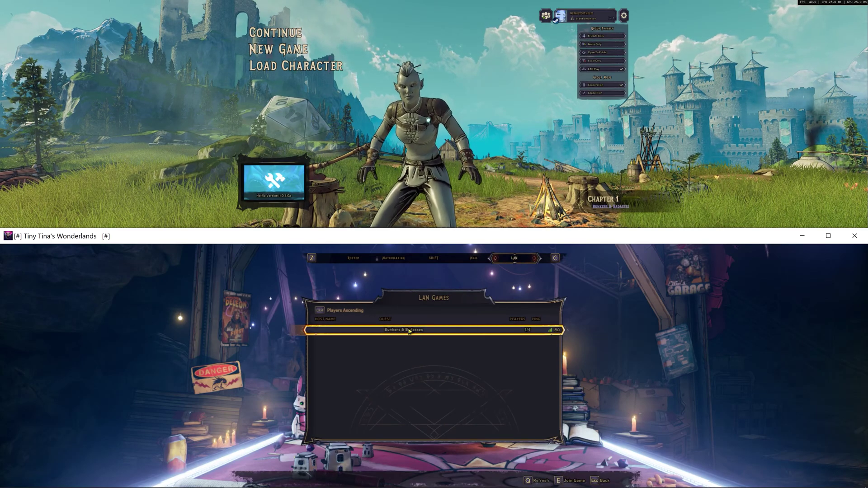
click(409, 330)
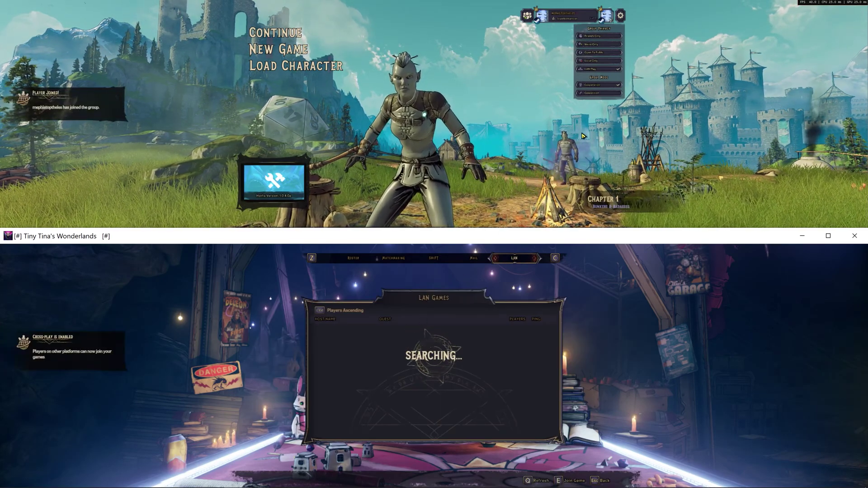
Continue the saved game in the upper game and walk its character along the dirt road around the second character
click(529, 155)
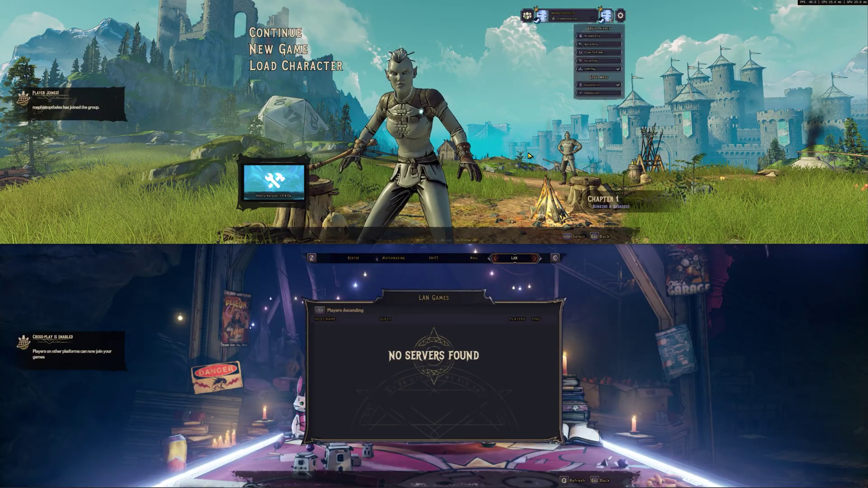
click(279, 34)
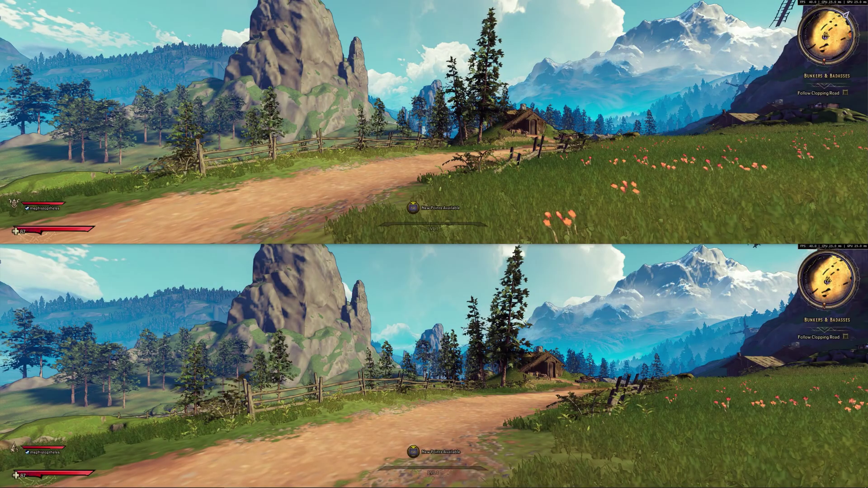
key(d)
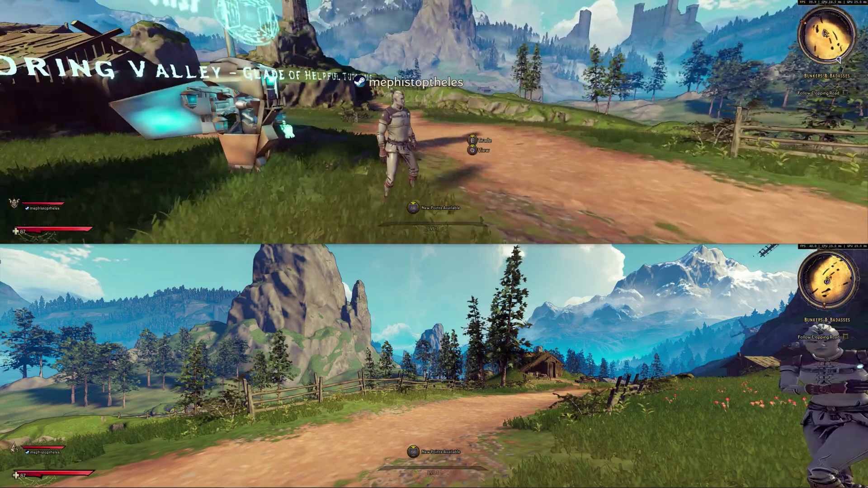
key(d)
key(w)
key(d)
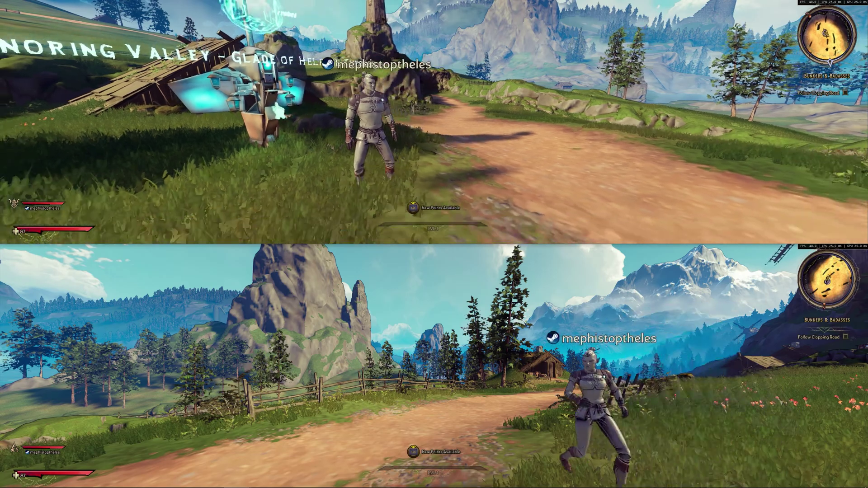
key(s)
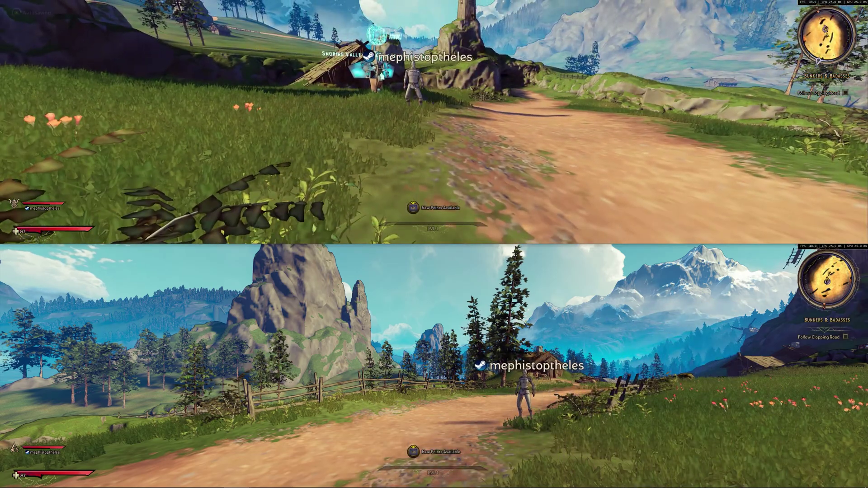
key(super)
key(super)
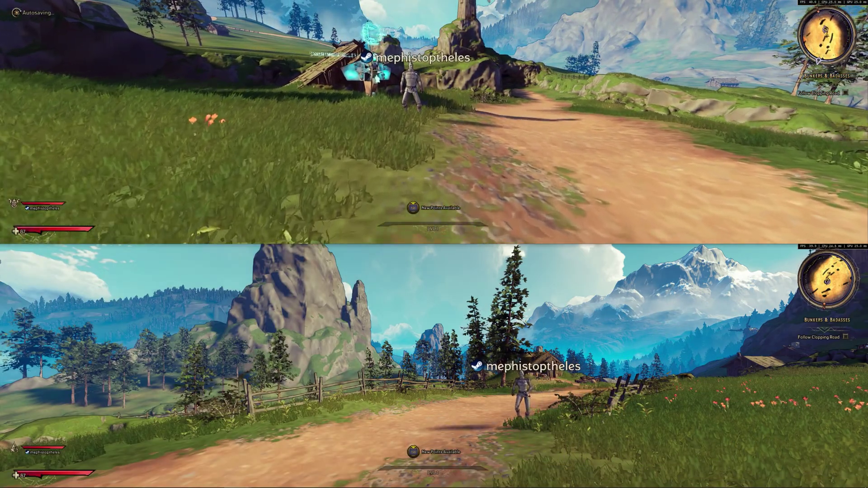
key(s)
key(d)
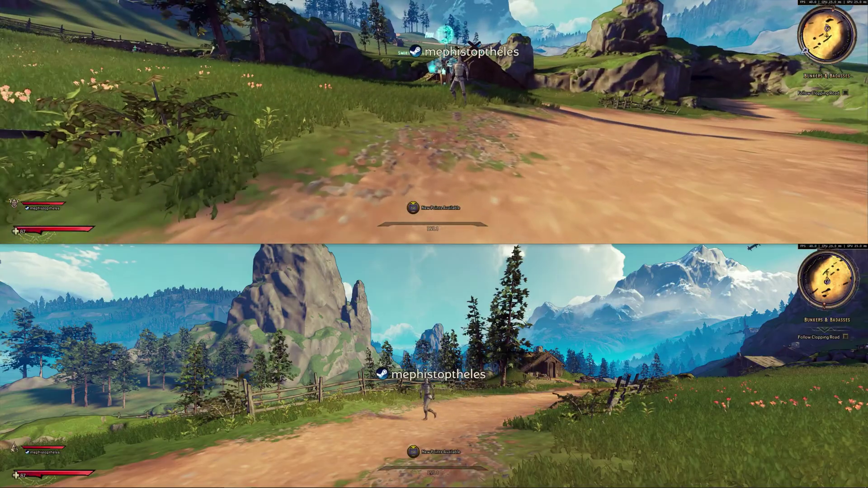
Switch to the lower, sandboxed game and test its controls by walking and jumping around the other character
key(alt+Tab)
key(w)
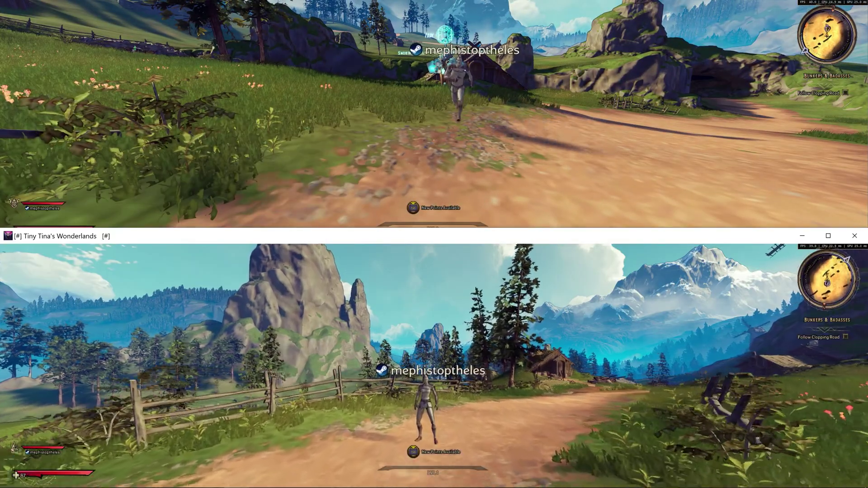
key(a)
key(d)
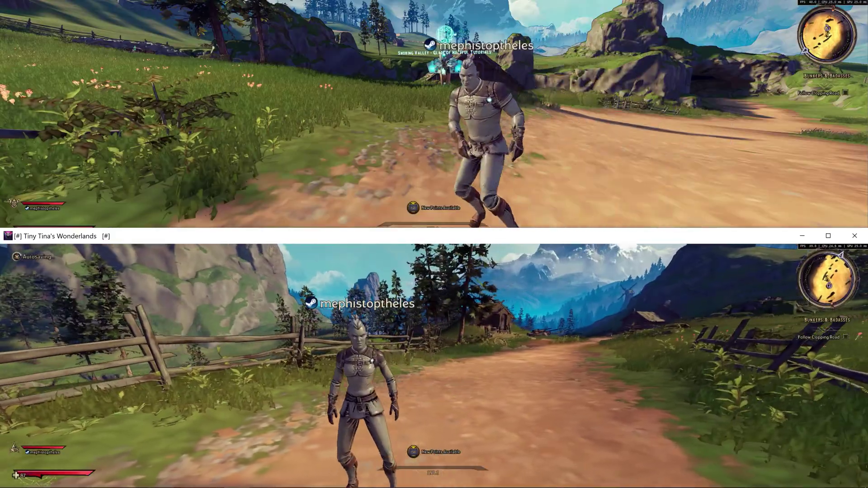
key(a)
key(space)
key(space)
key(d)
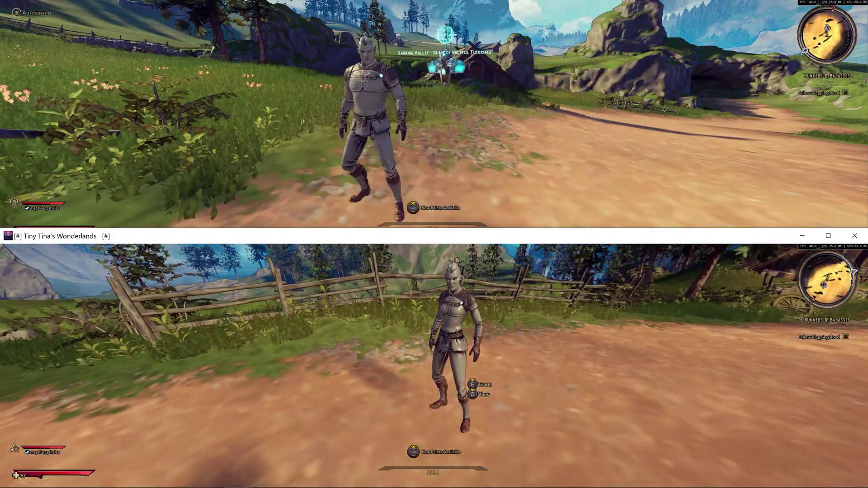
key(w)
key(a)
key(d)
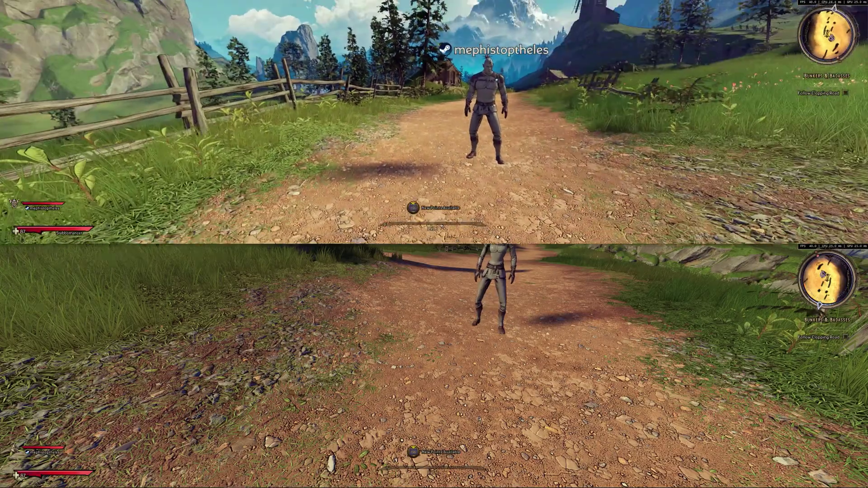
key(w)
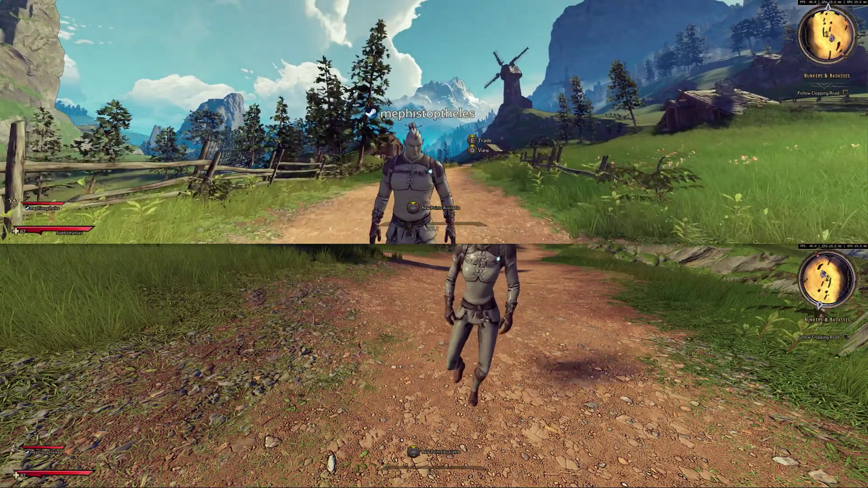
Return control to the upper game and move its character back and forth on the road
key(w)
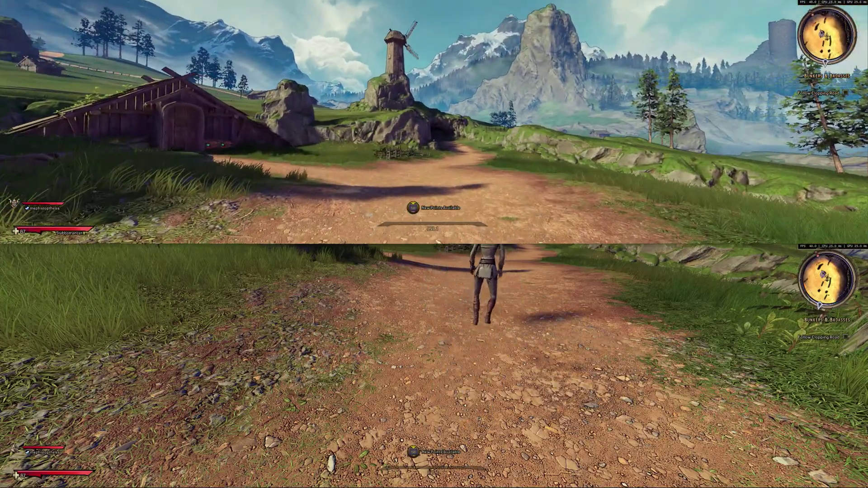
key(s)
key(w)
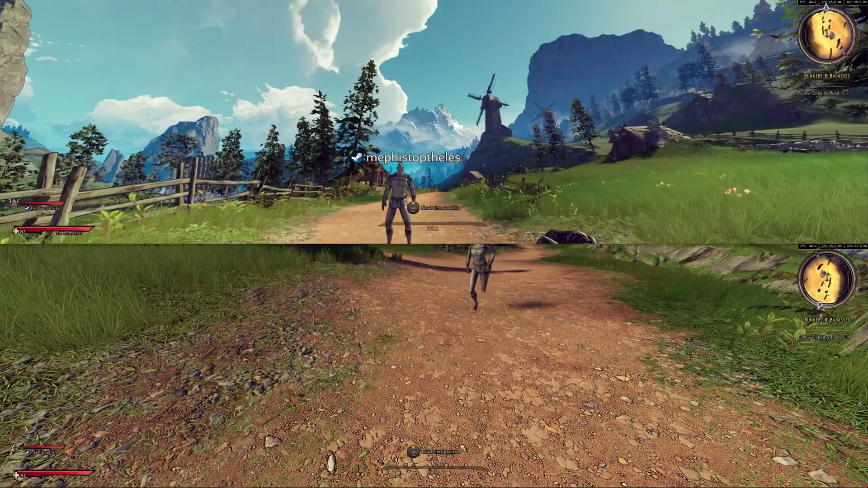
key(super)
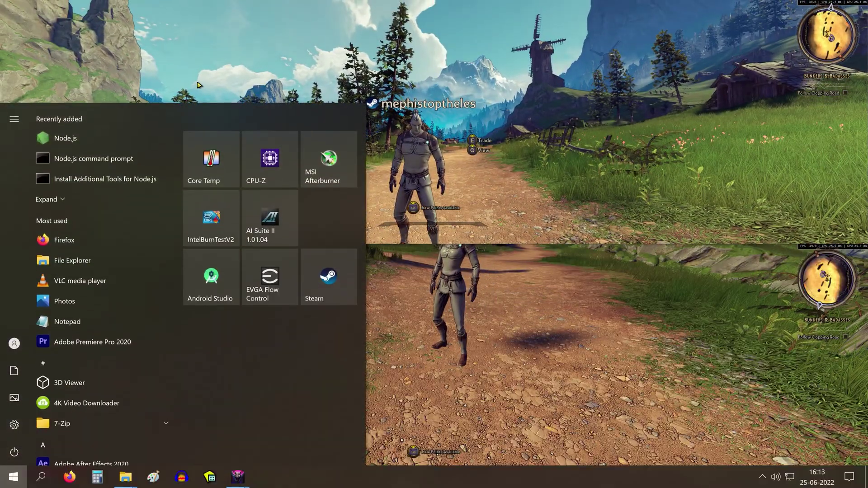
click(203, 90)
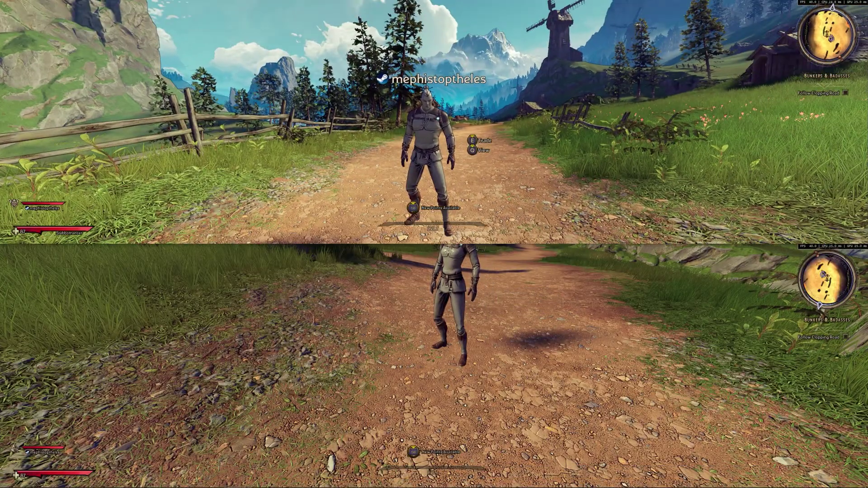
key(w)
key(s)
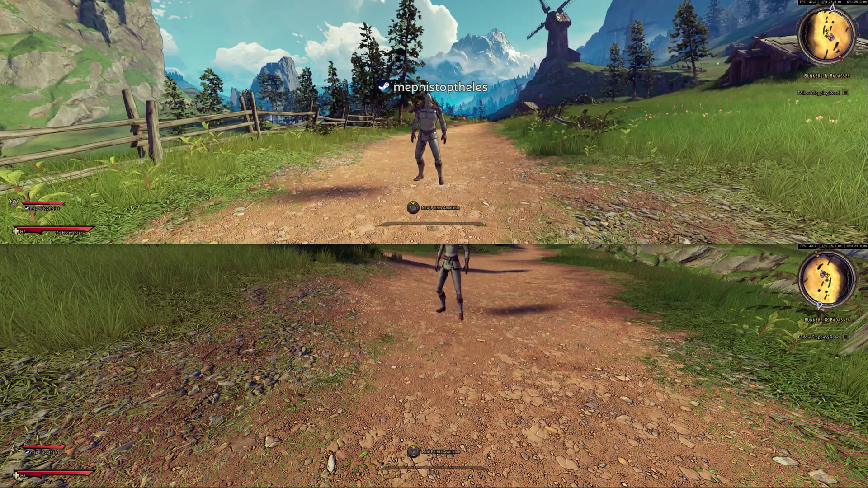
Launch Universal Split Screen from its shortcut in the Wonderlands folder and place its window over the middle of the two games
key(super)
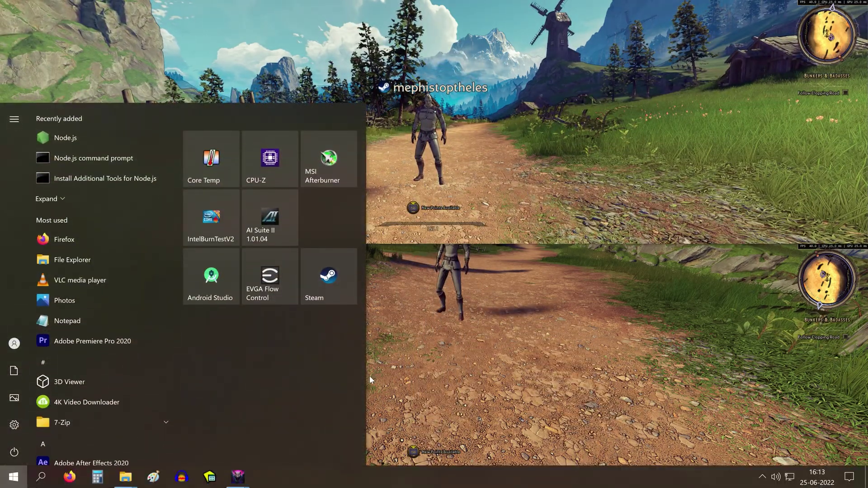
mouse_move(128, 483)
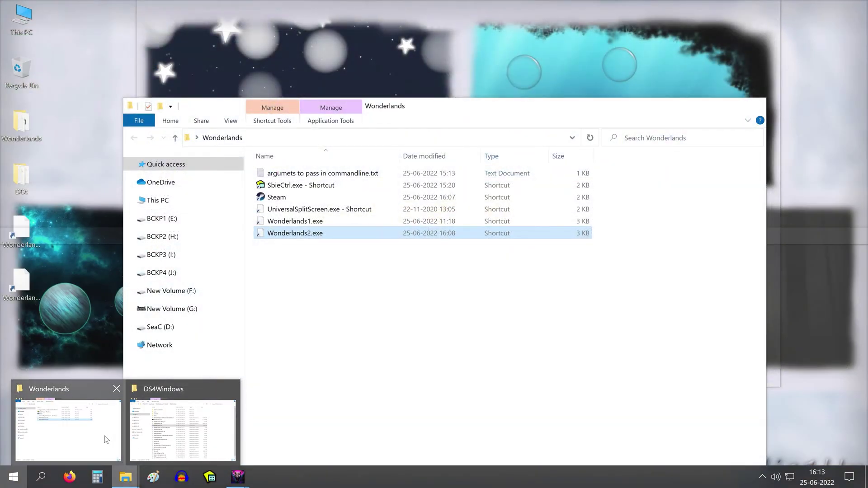
click(105, 436)
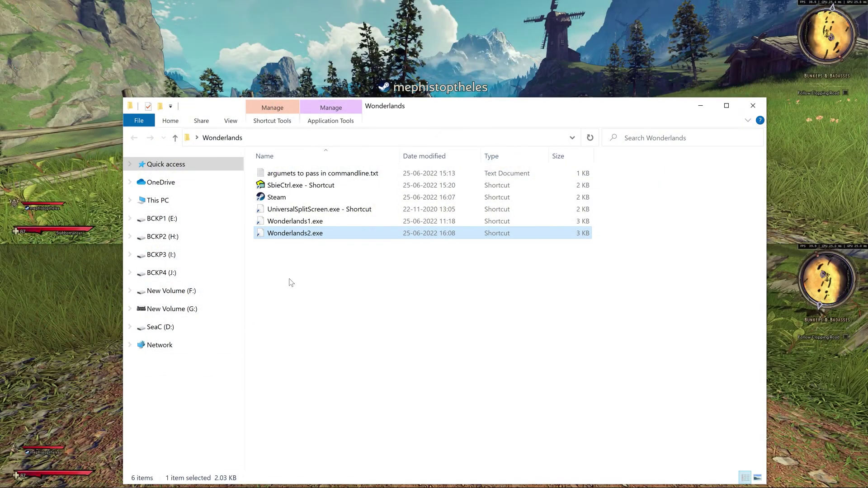
click(347, 213)
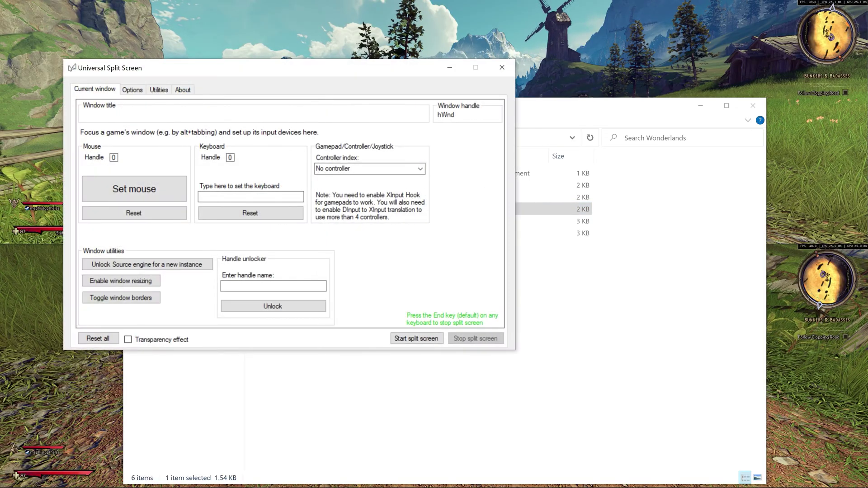
drag(239, 64, 385, 73)
Focus the upper game window and assign the first mouse and keyboard to it in Universal Split Screen
key(alt+Tab)
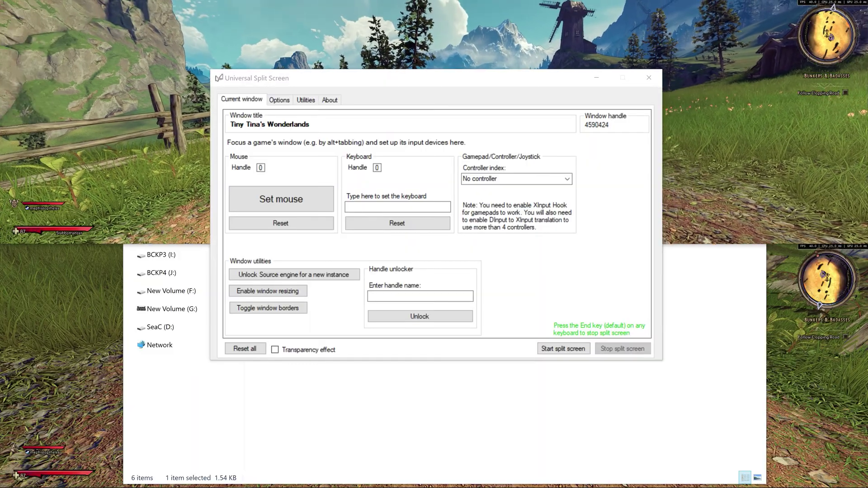
key(super)
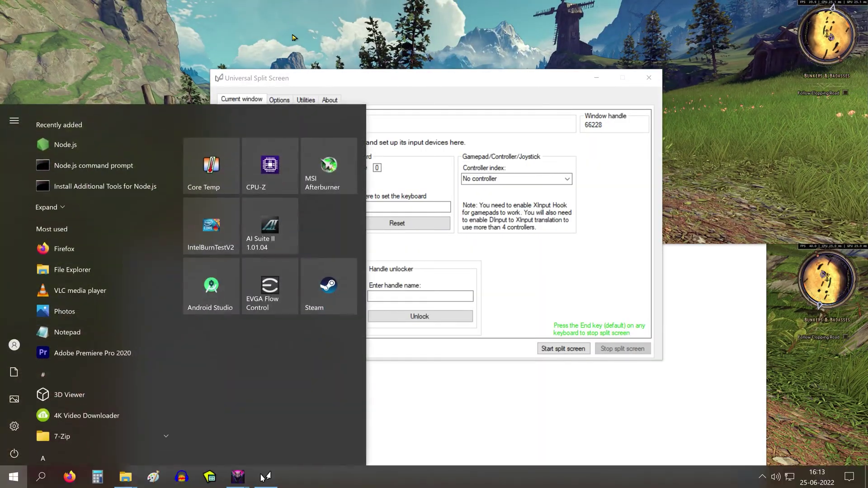
click(408, 101)
click(169, 146)
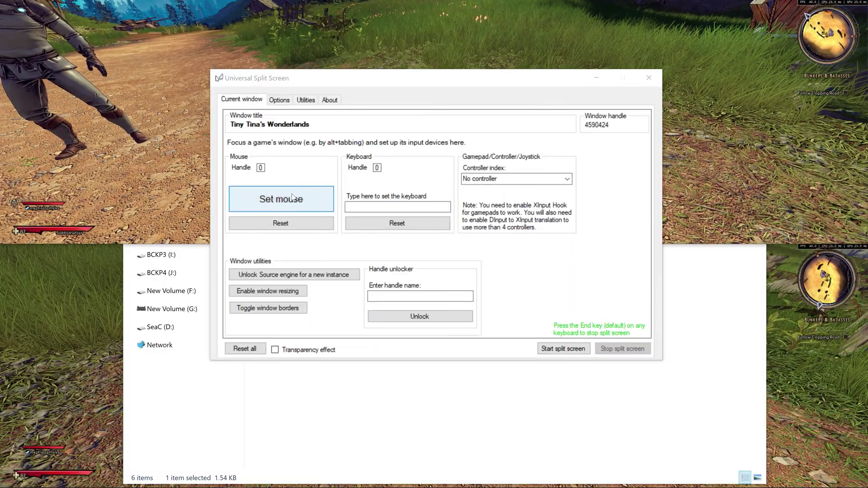
click(292, 197)
text(d)
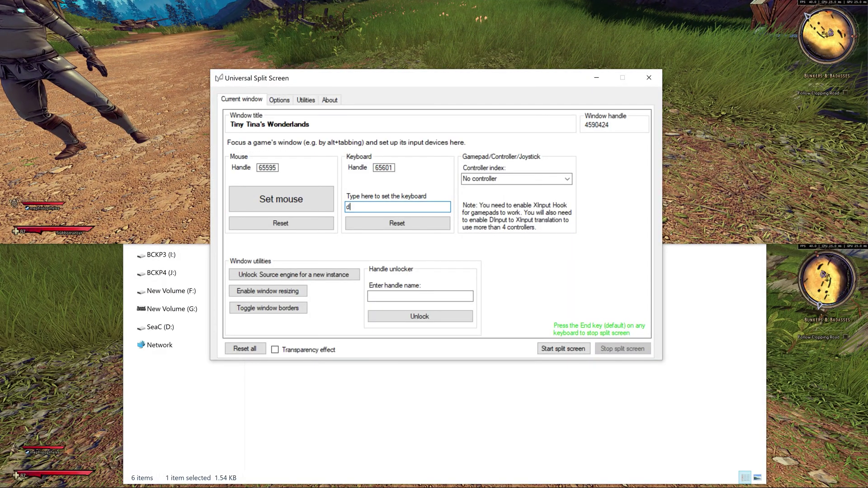
Check the Universal Split Screen options and return to the current window's input device settings
click(280, 101)
click(229, 242)
click(246, 100)
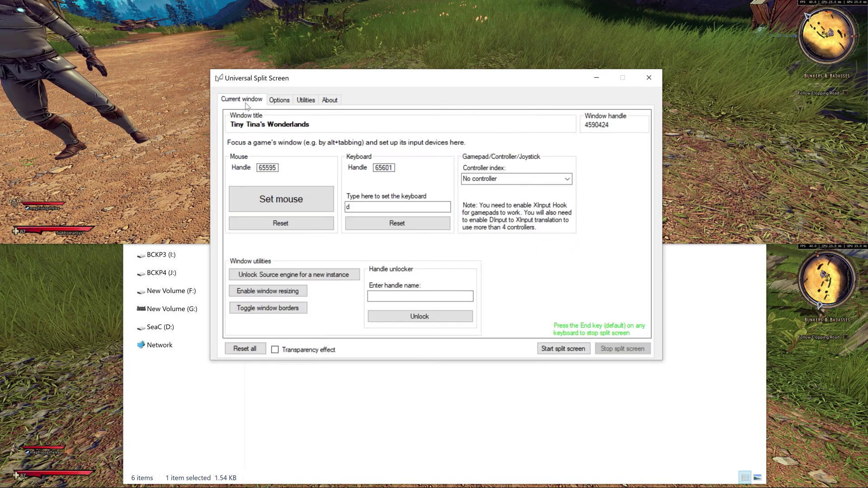
Focus the lower, sandboxed game window and assign a second mouse to it in Universal Split Screen
click(159, 97)
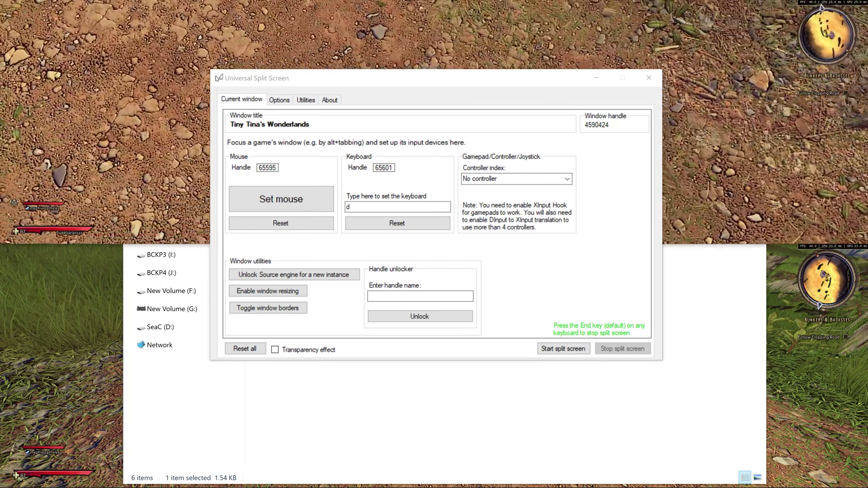
click(302, 150)
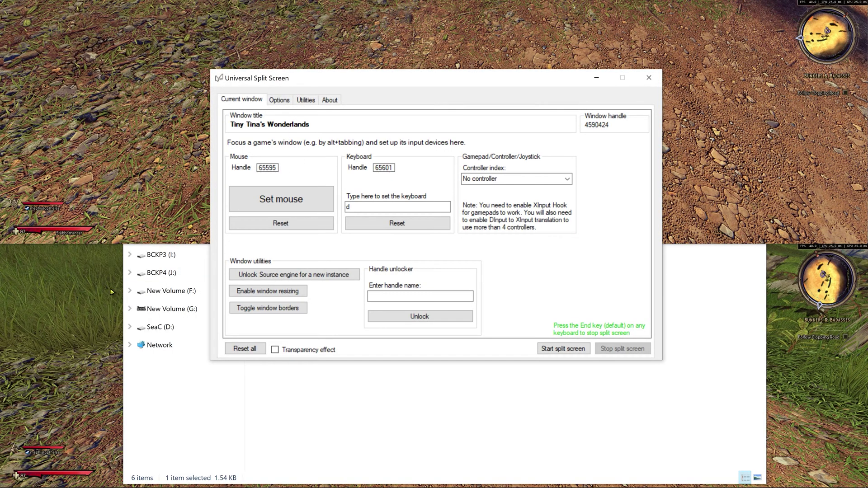
click(96, 296)
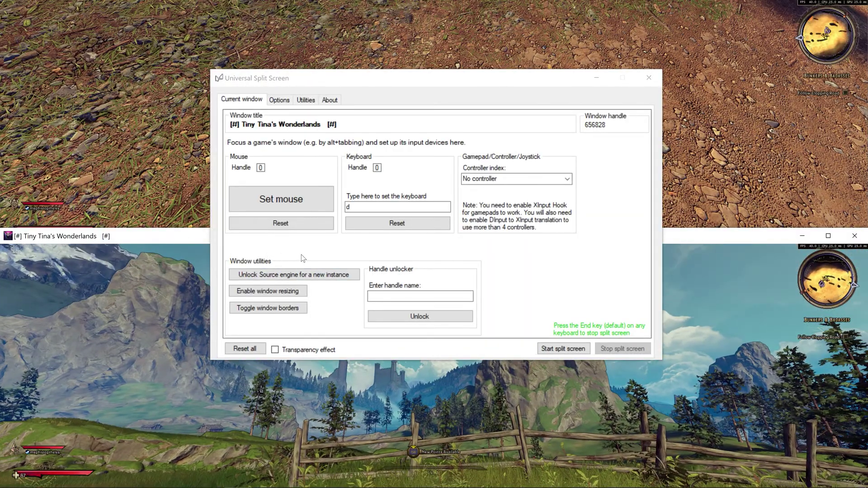
click(301, 257)
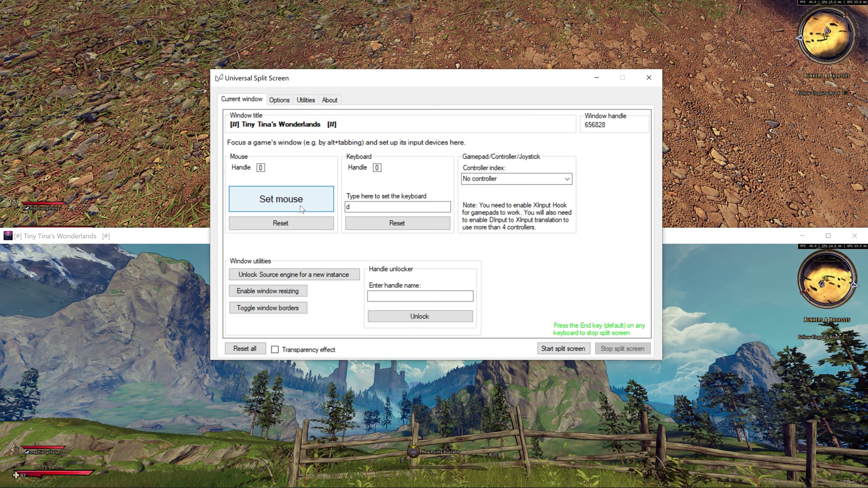
click(301, 209)
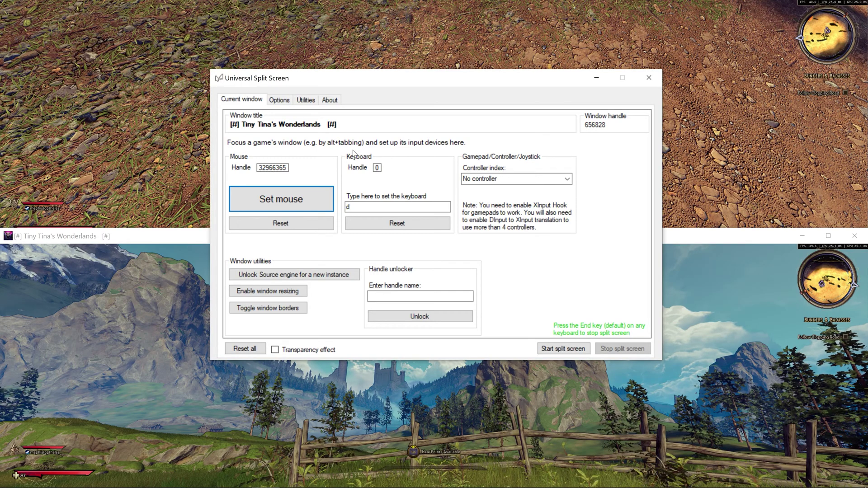
Focus the upper game window again to check its mouse and keyboard assignment, and start split screen
click(169, 109)
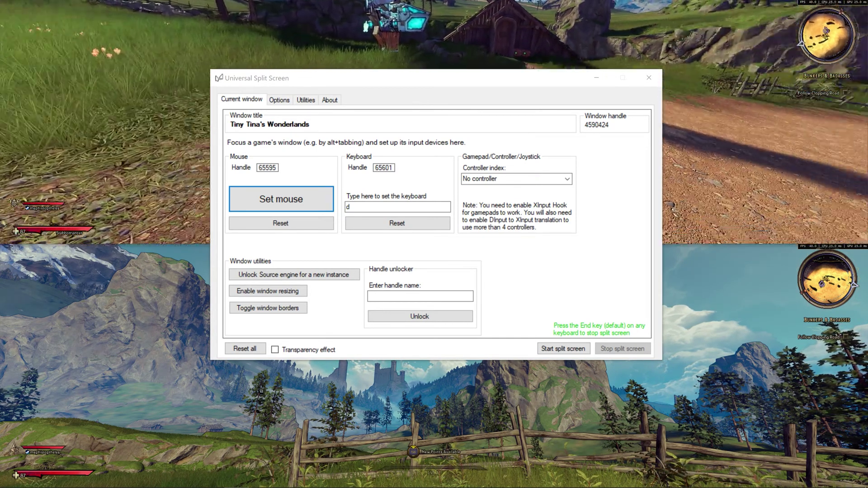
click(358, 123)
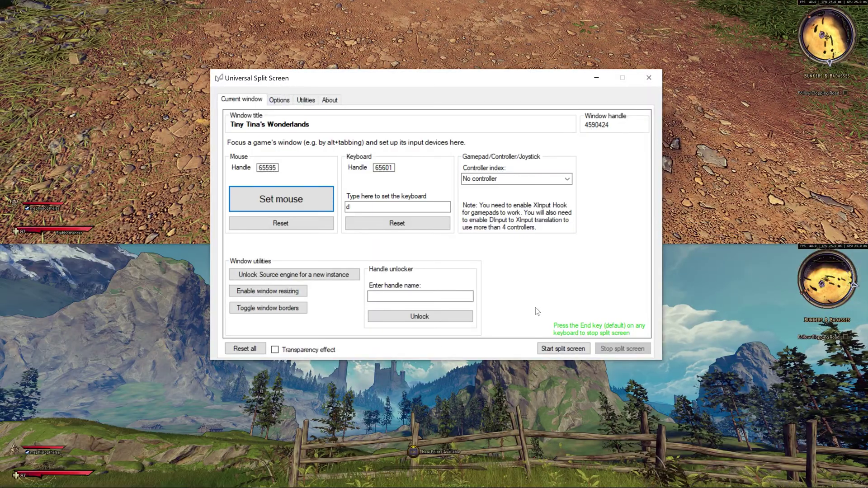
click(557, 348)
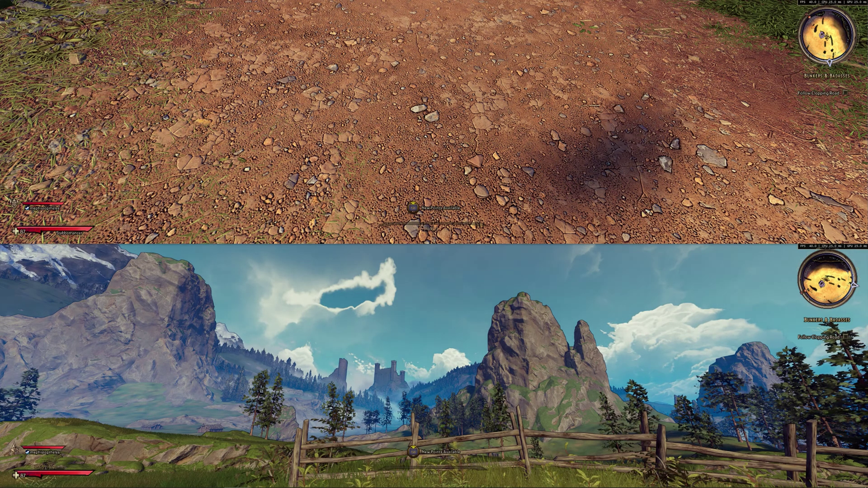
Open Task Manager to check the running game instances, close it, and minimize Universal Split Screen
key(ctrl+alt+Delete)
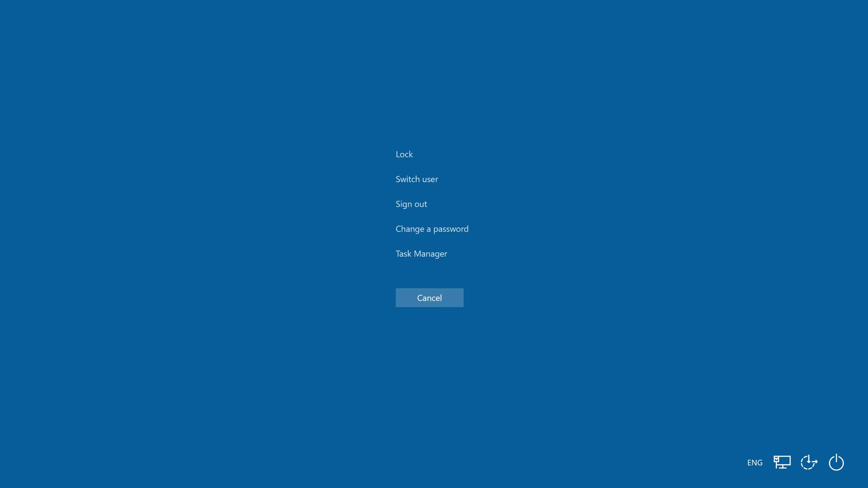
click(422, 256)
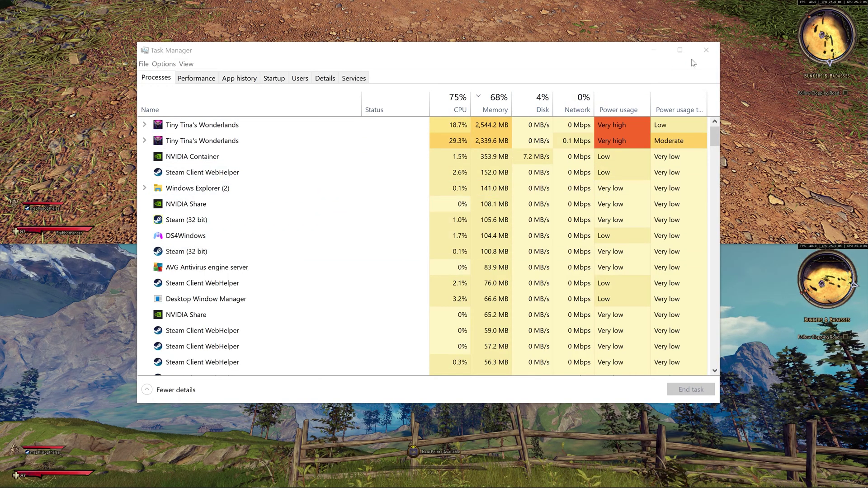
click(705, 52)
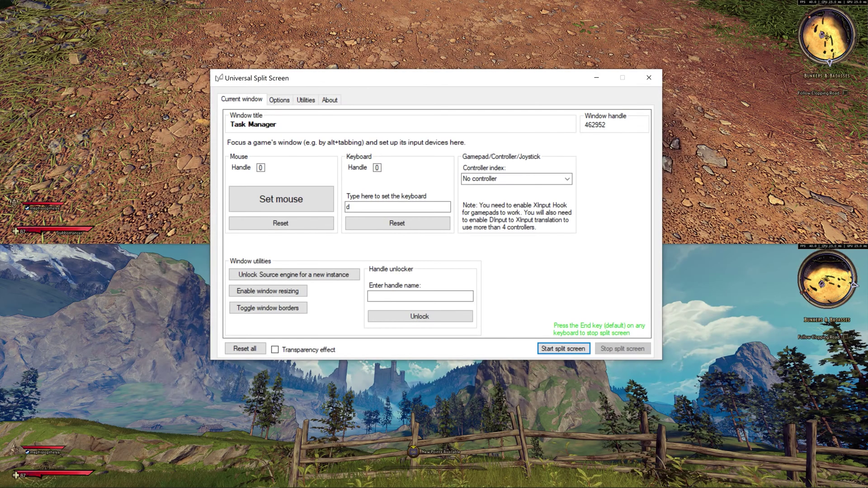
click(590, 80)
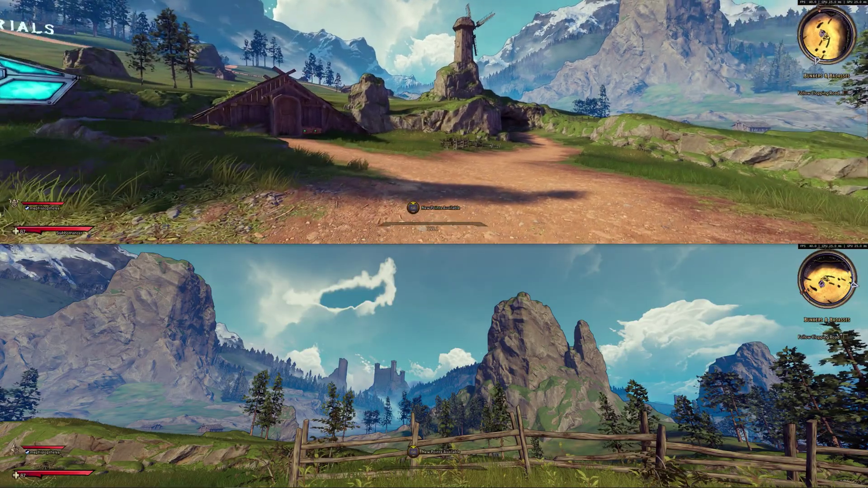
Test character movement in both game windows and review the mouse settings in the upper game's basic control options
key(s)
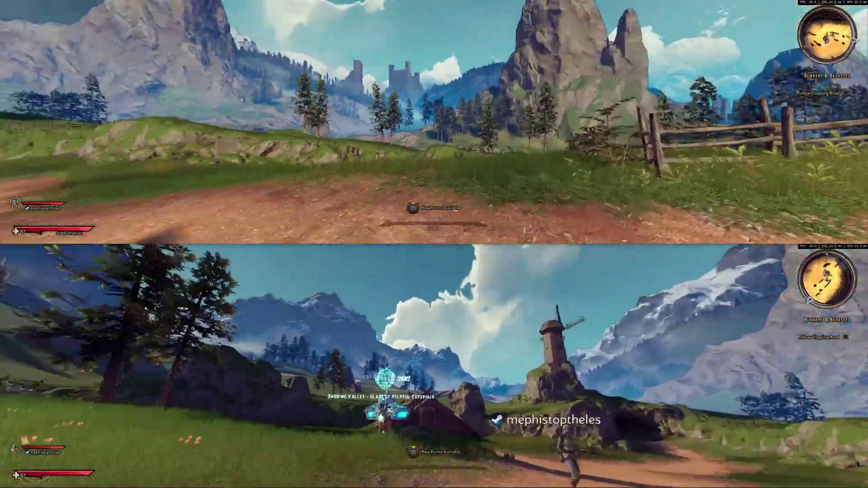
key(w)
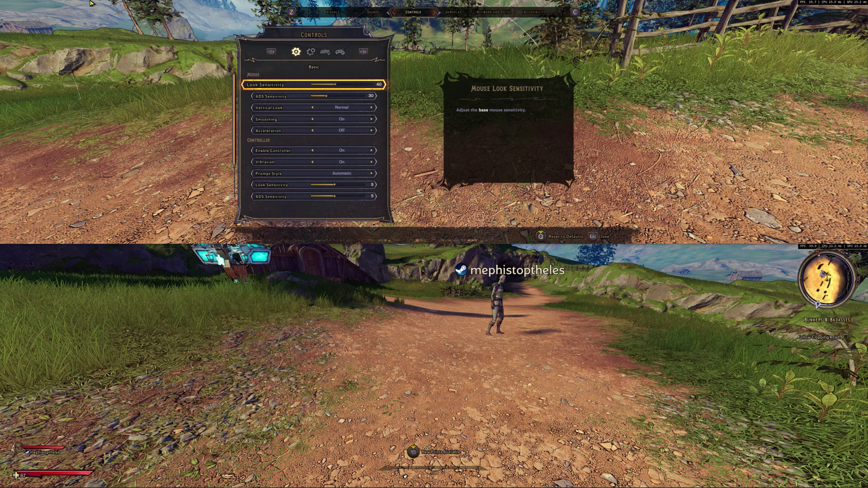
key(Down)
key(Down)
key(Down)
key(Down)
key(Down)
key(Left)
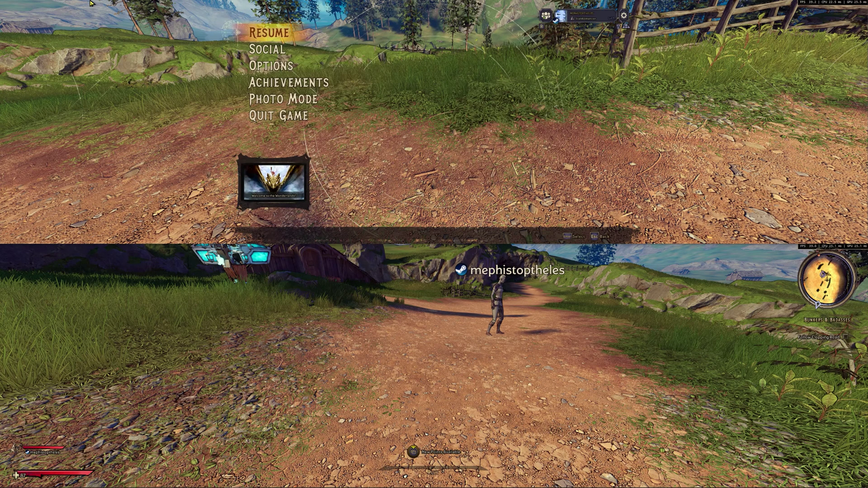
Walk the lower window's character up to the other player and turn the views so the two characters face each other
key(w)
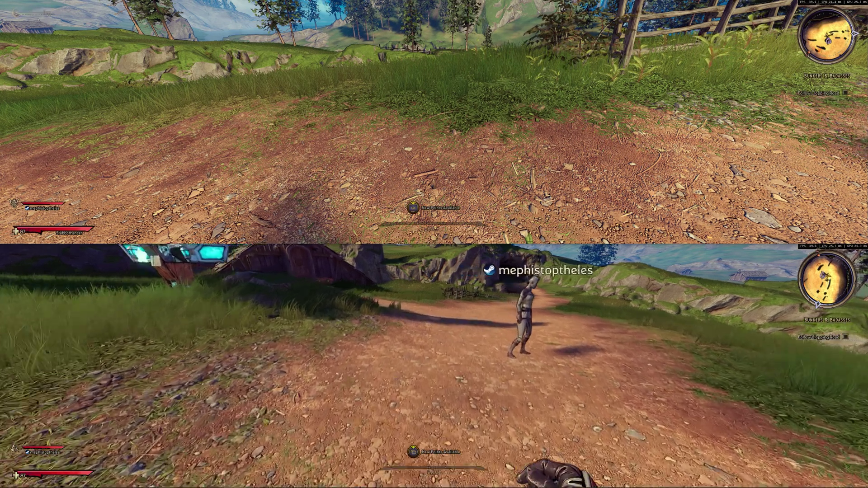
key(w)
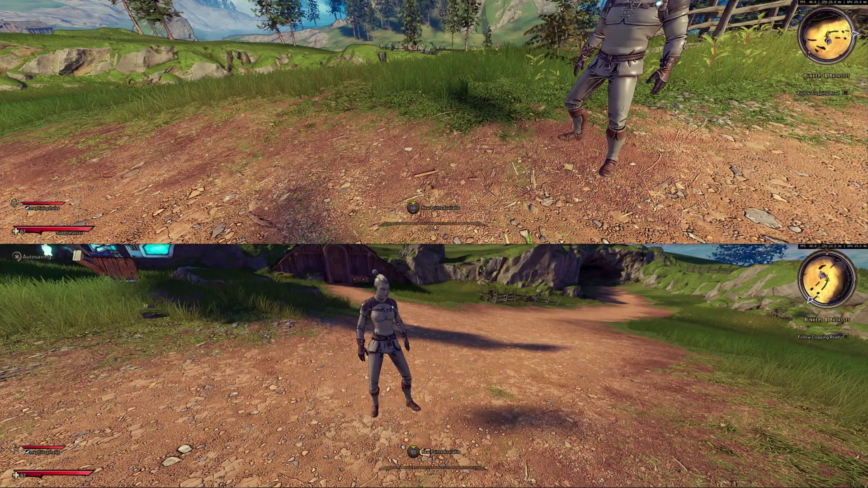
key(w)
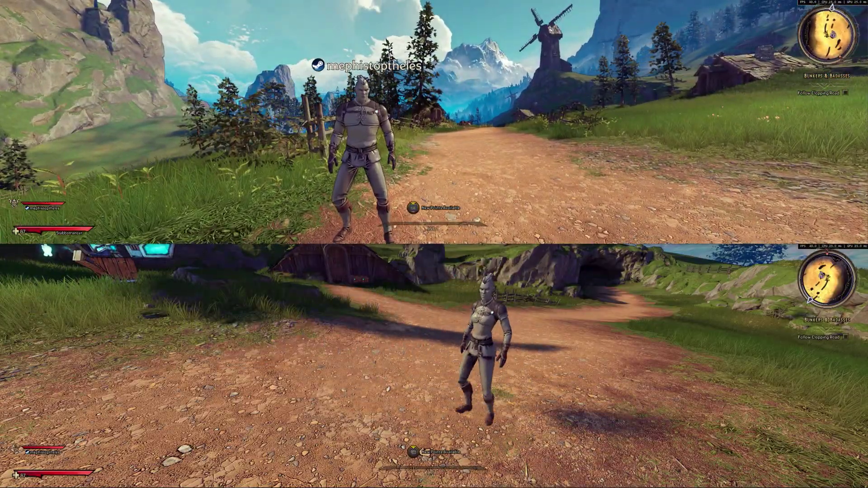
Pause the upper game and open its basic visual options
key(Escape)
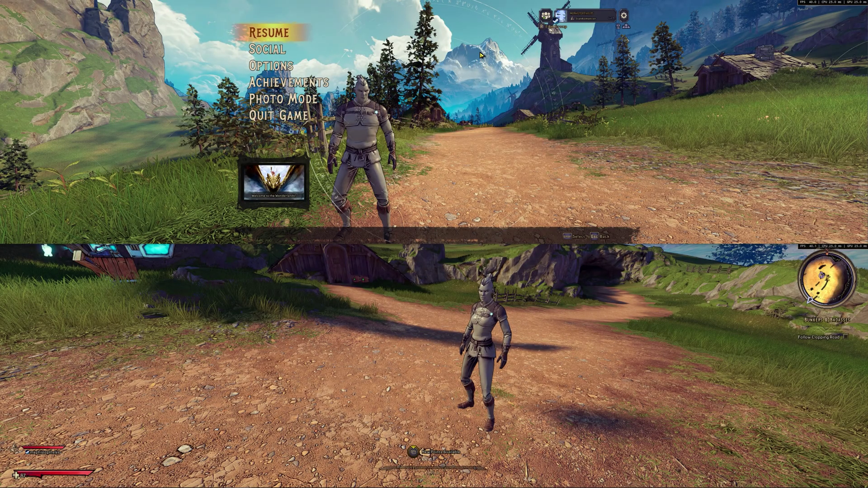
key(Escape)
key(Escape)
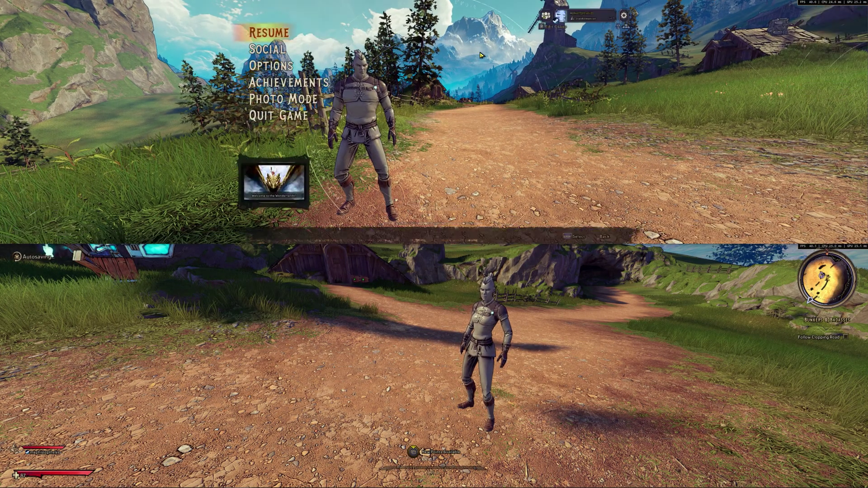
key(Down)
key(Down)
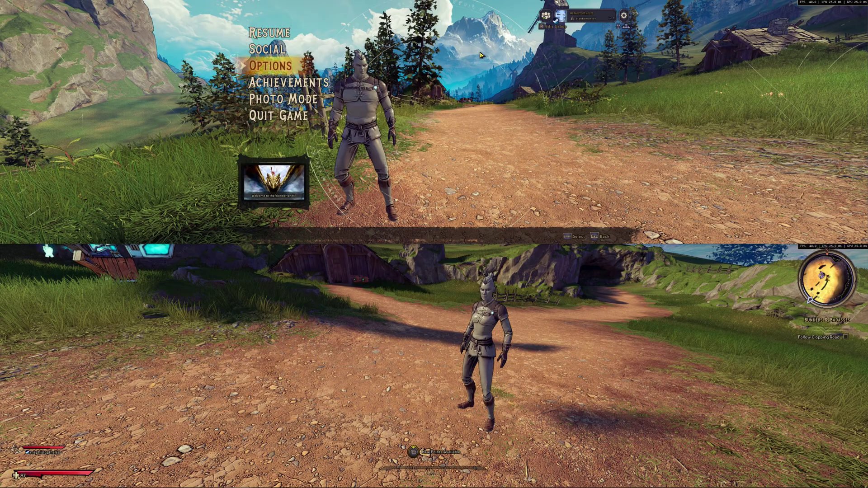
key(Return)
key(Down)
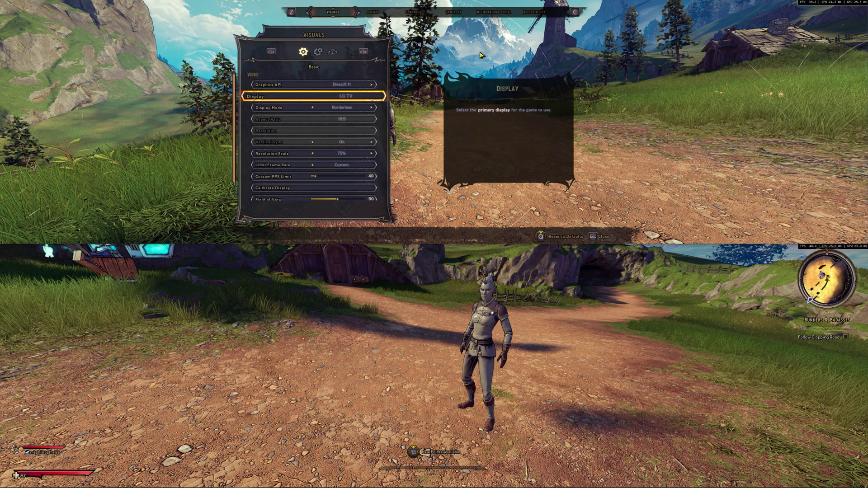
Try the Unlimited frame rate limit in the upper game and restore it to Custom
key(Down)
key(Down)
key(Down)
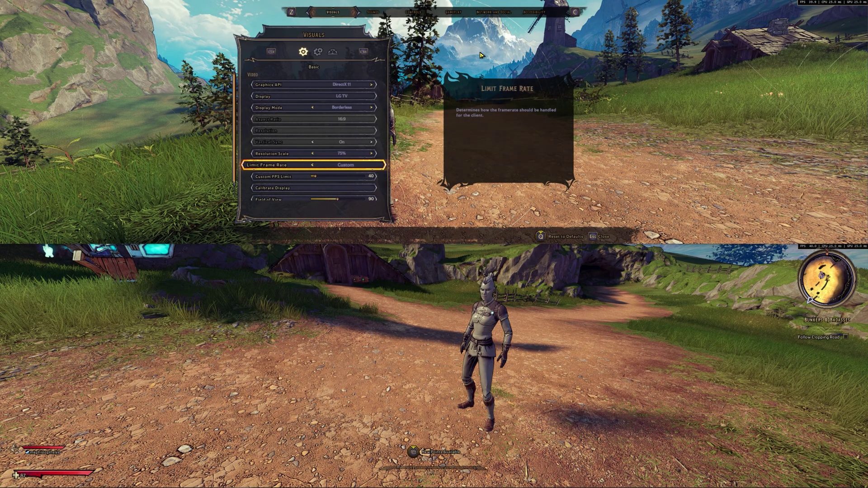
key(Down)
key(Up)
key(Left)
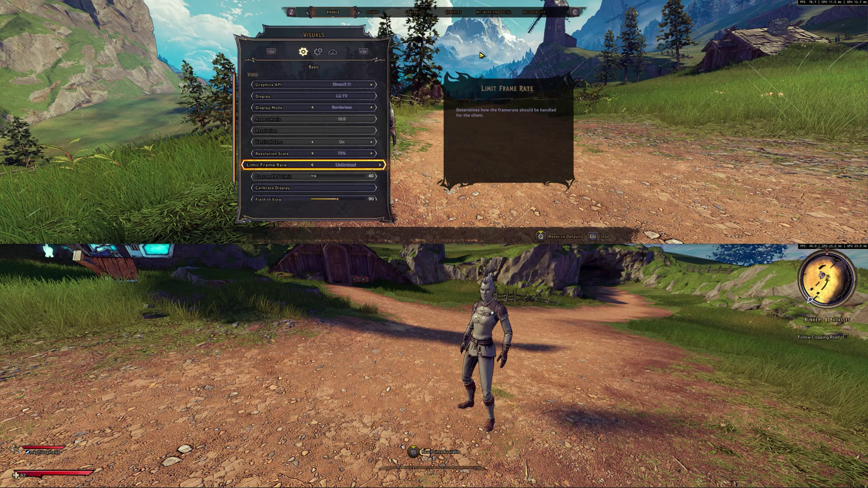
key(Down)
key(Up)
key(Right)
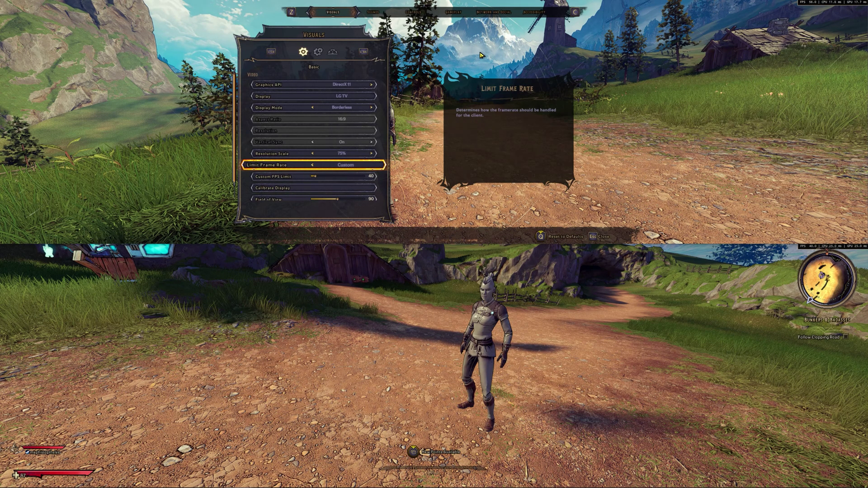
Try a custom FPS limit of 41, restore it to 40, and check the display mode option
key(Down)
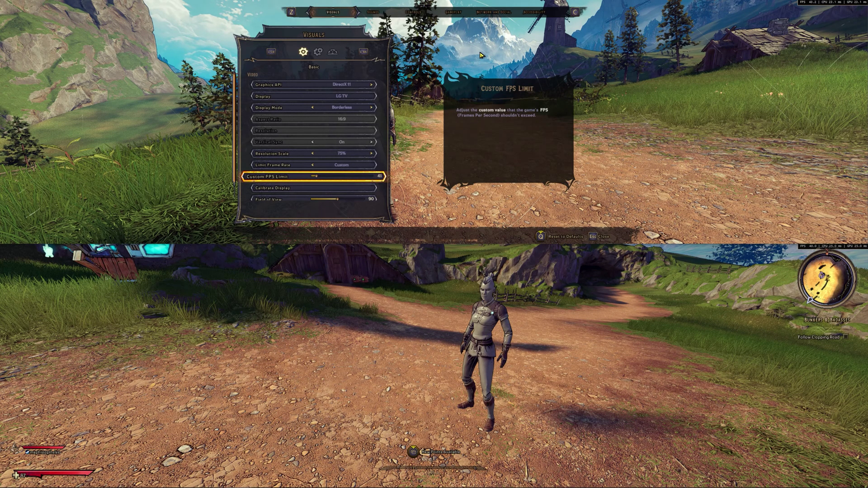
key(Up)
key(Up)
key(Up)
key(Up)
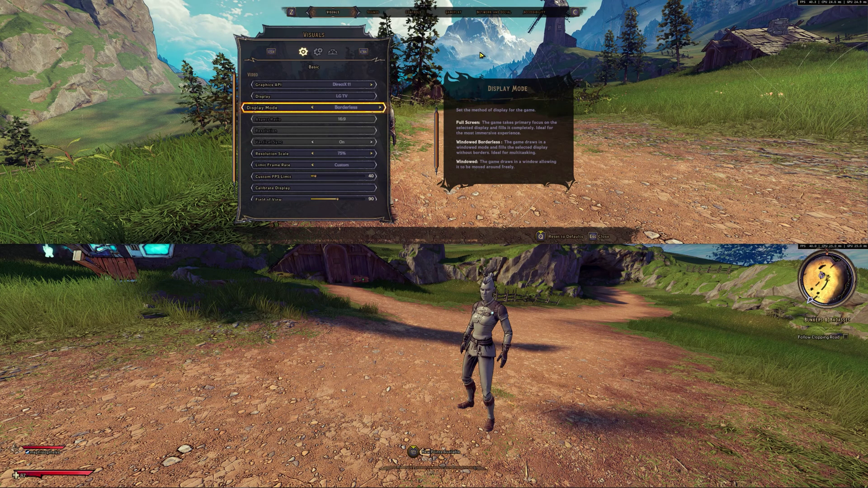
Set the upper game's dialogue volume to 0 in the sound options and resume play
key(c)
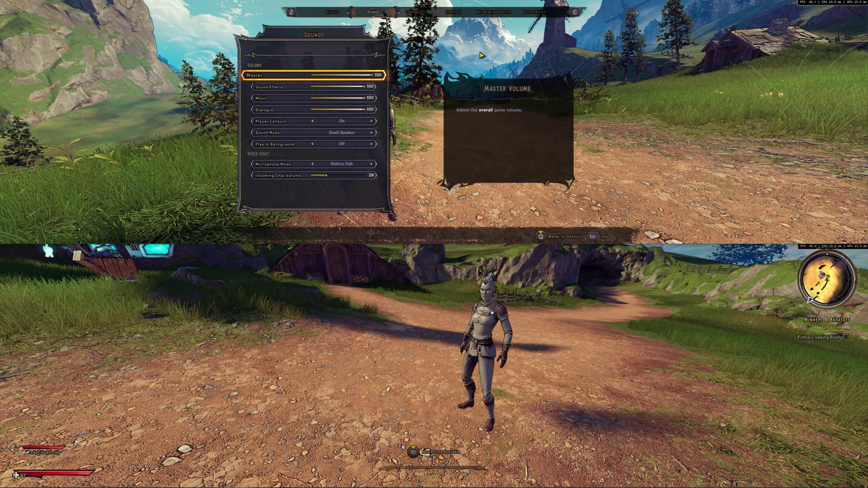
key(Down)
key(Down)
key(Down)
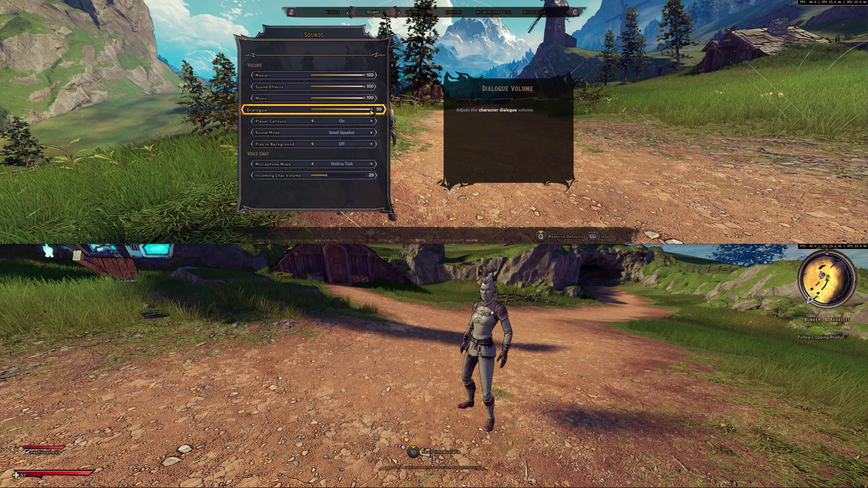
drag(372, 112, 305, 118)
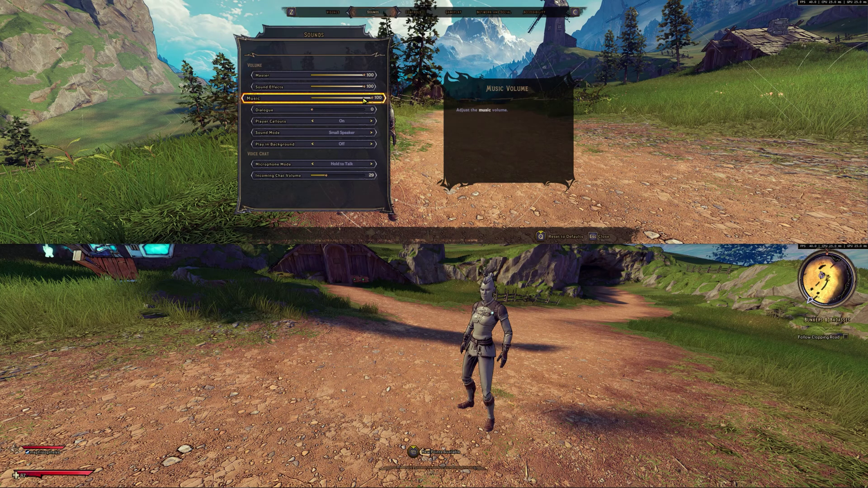
key(Escape)
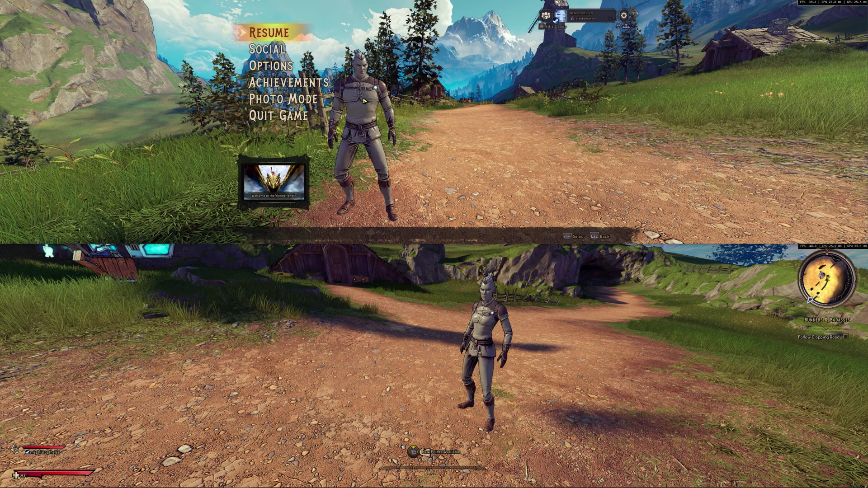
key(Escape)
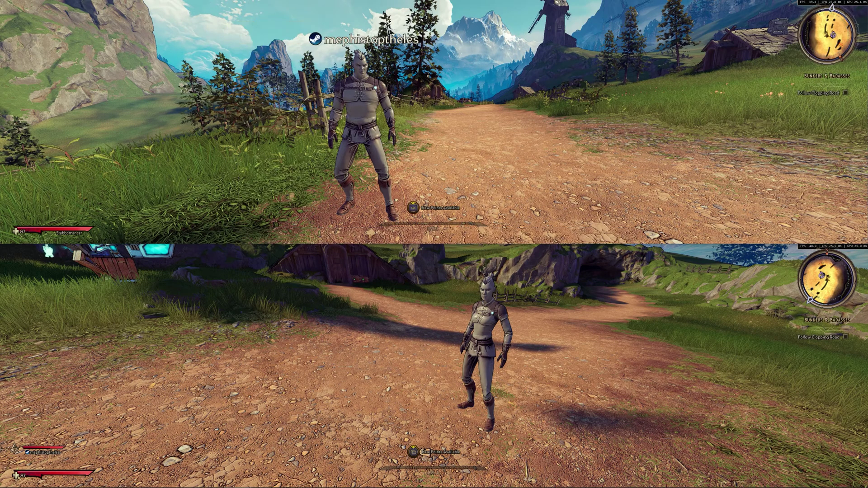